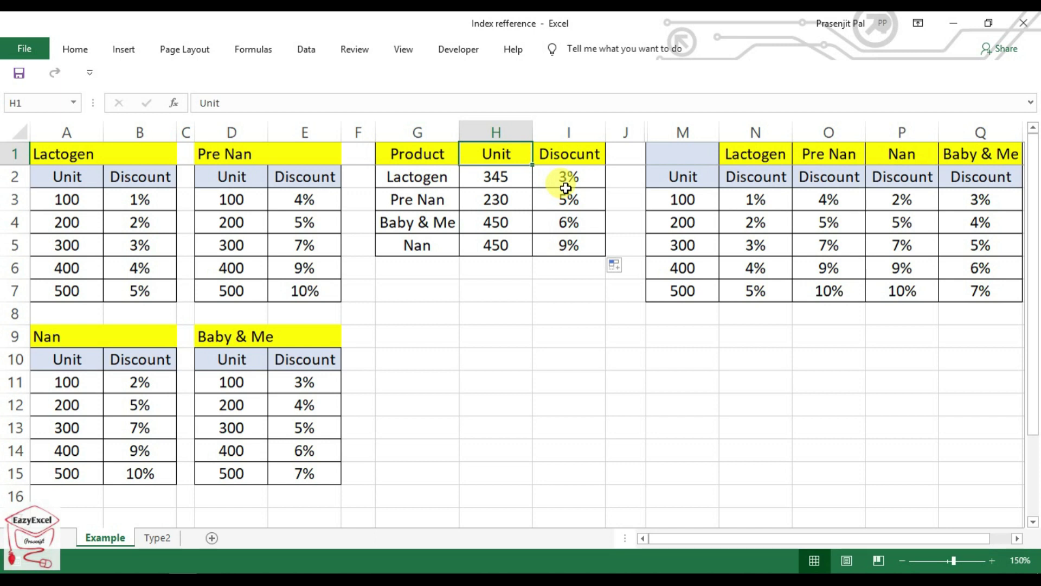
Review the Lactogen, Pre Nan, Baby & Me and Nan discount tables
{"action": "left_click", "coordinate": [140, 200]}
{"action": "left_click", "coordinate": [288, 241]}
{"action": "left_click", "coordinate": [285, 358]}
{"action": "left_click", "coordinate": [217, 382]}
{"action": "left_click", "coordinate": [568, 177]}
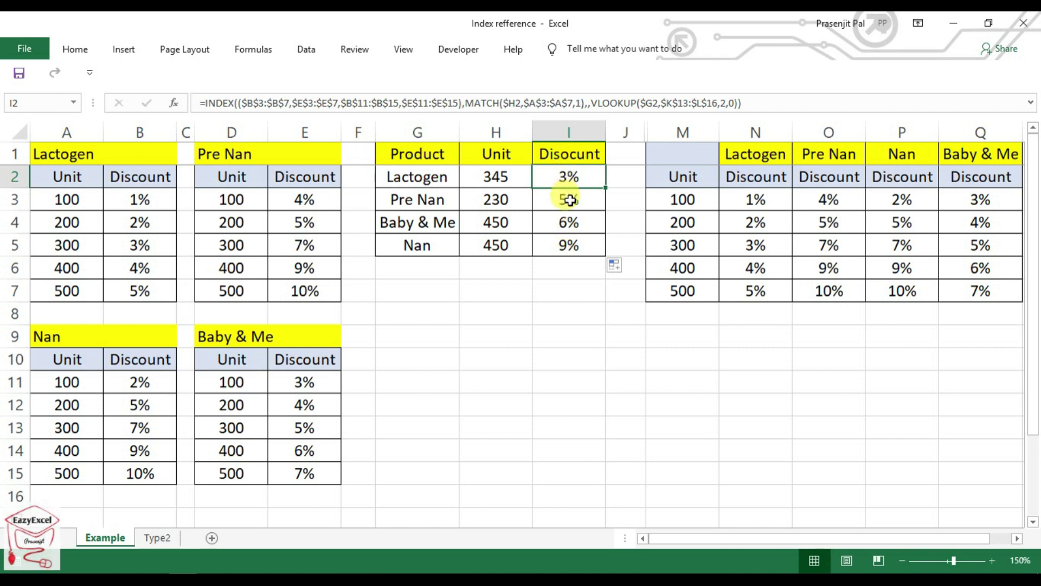
{"action": "left_click", "coordinate": [232, 244]}
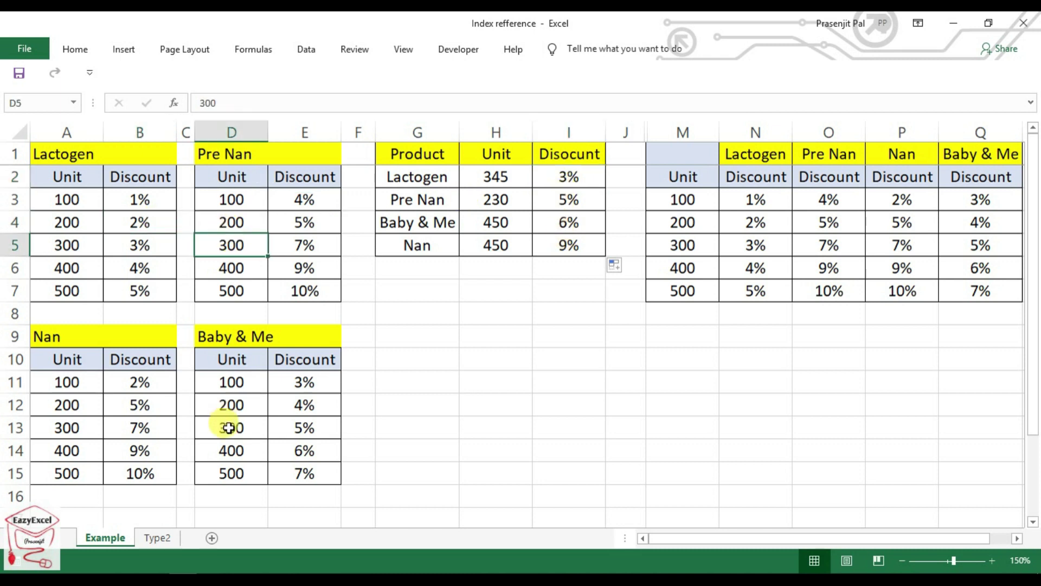
{"action": "left_click", "coordinate": [151, 403]}
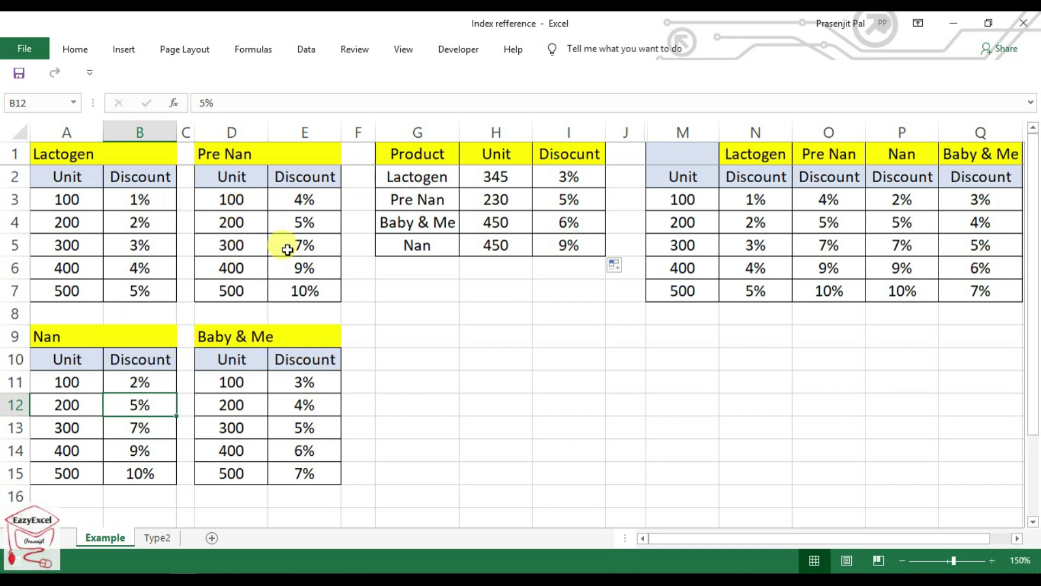
Inspect the discount formula in I2 alongside the unit 345 and product Lactogen
{"action": "left_click", "coordinate": [545, 181]}
{"action": "left_click", "coordinate": [494, 178]}
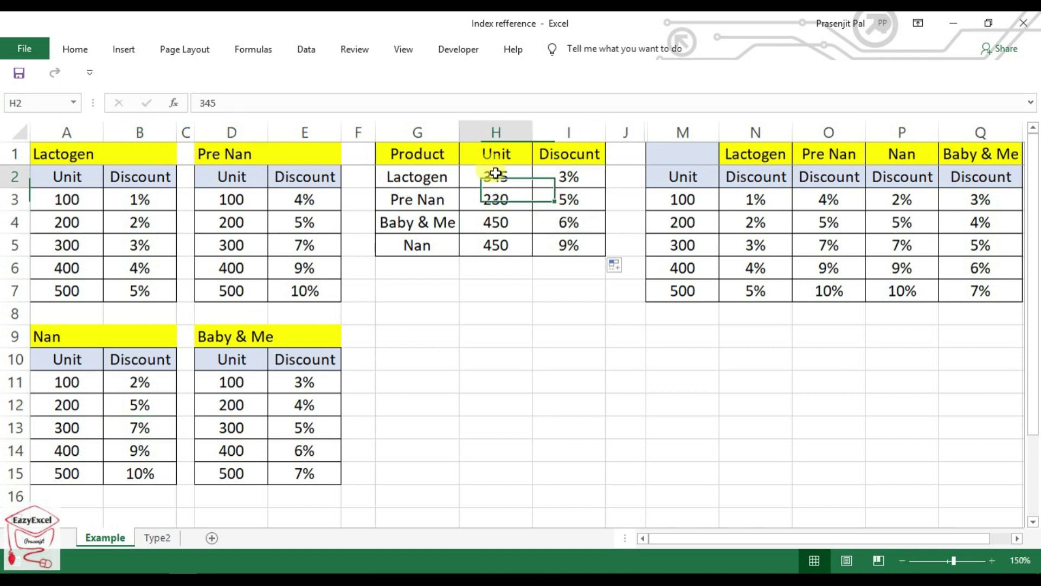
{"action": "left_click", "coordinate": [436, 180]}
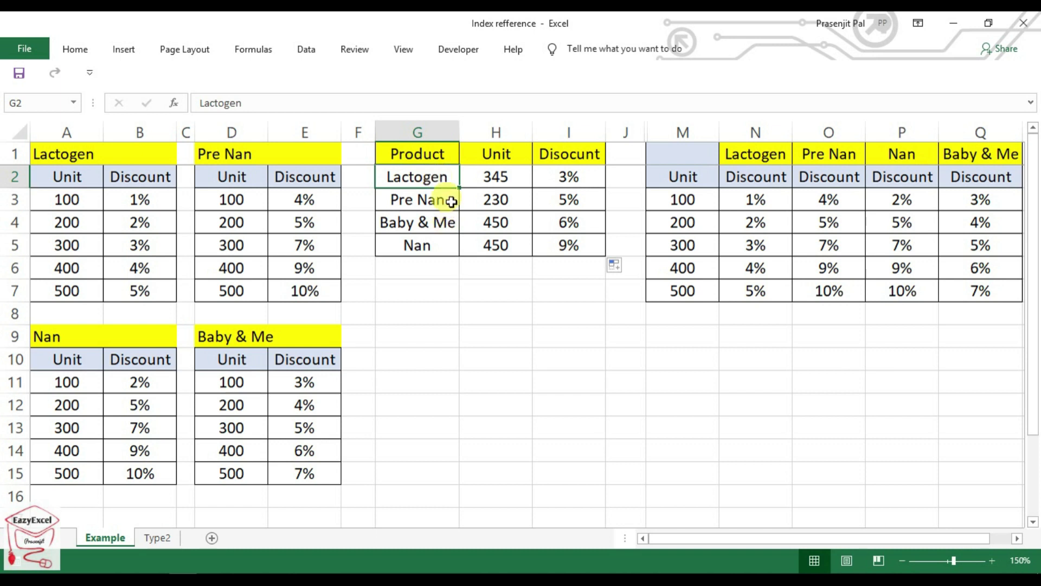
{"action": "left_click", "coordinate": [552, 181]}
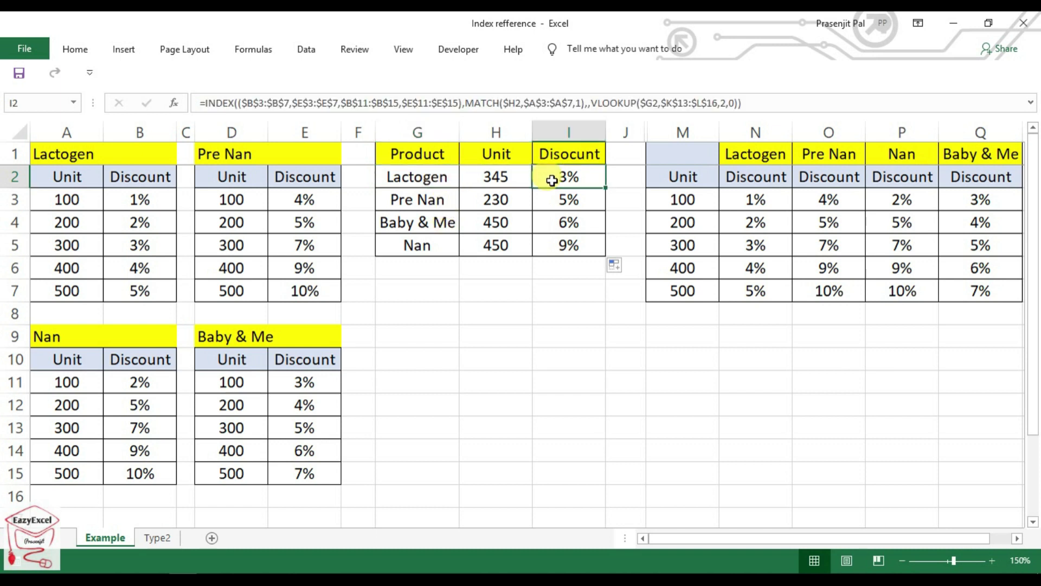
{"action": "left_click", "coordinate": [426, 179]}
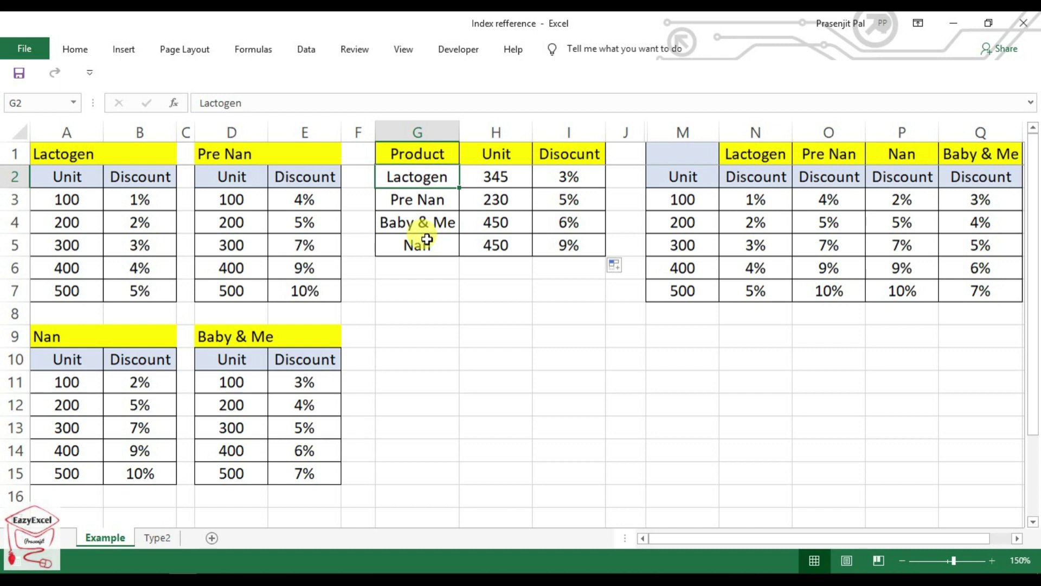
Change the product in G2 from Lactogen to Nan
{"action": "type", "text": "Nan"}
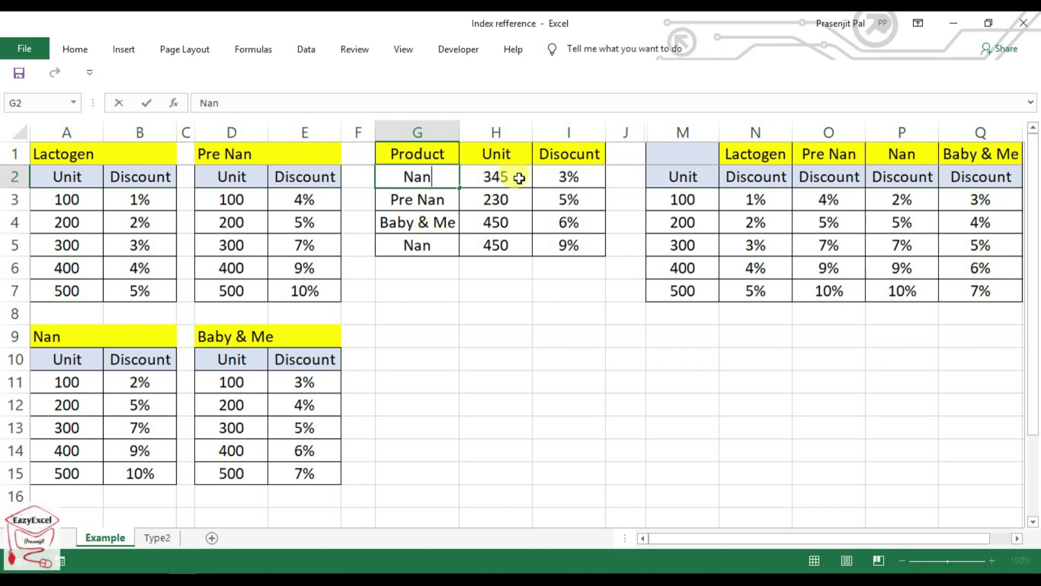
{"action": "left_click", "coordinate": [519, 178]}
{"action": "left_click", "coordinate": [599, 176]}
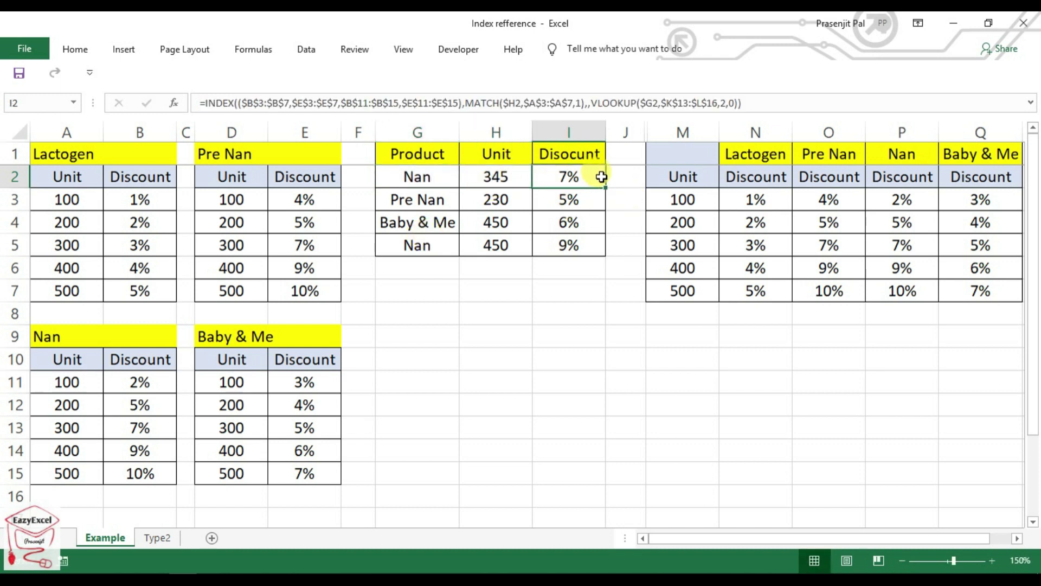
Change the unit in H2 from 345 to 500, giving a 10% discount
{"action": "left_click", "coordinate": [529, 173]}
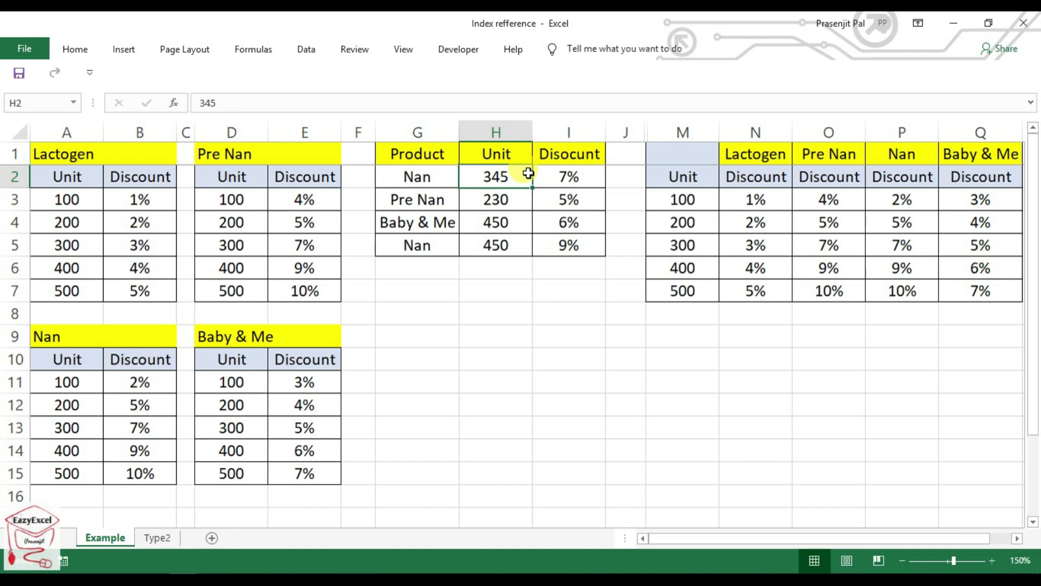
{"action": "type", "text": "500"}
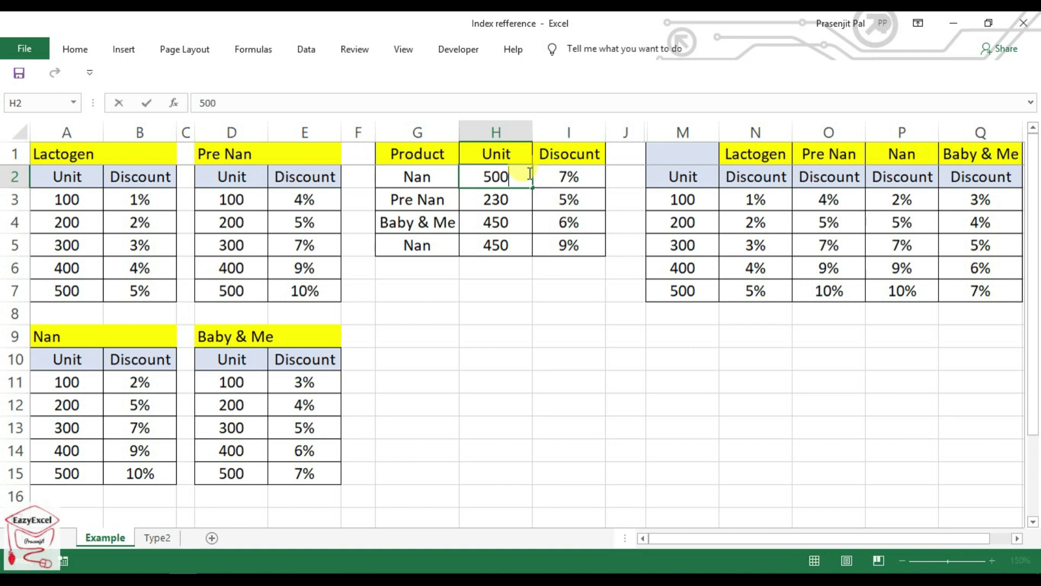
{"action": "left_click", "coordinate": [529, 271]}
{"action": "left_click", "coordinate": [593, 177]}
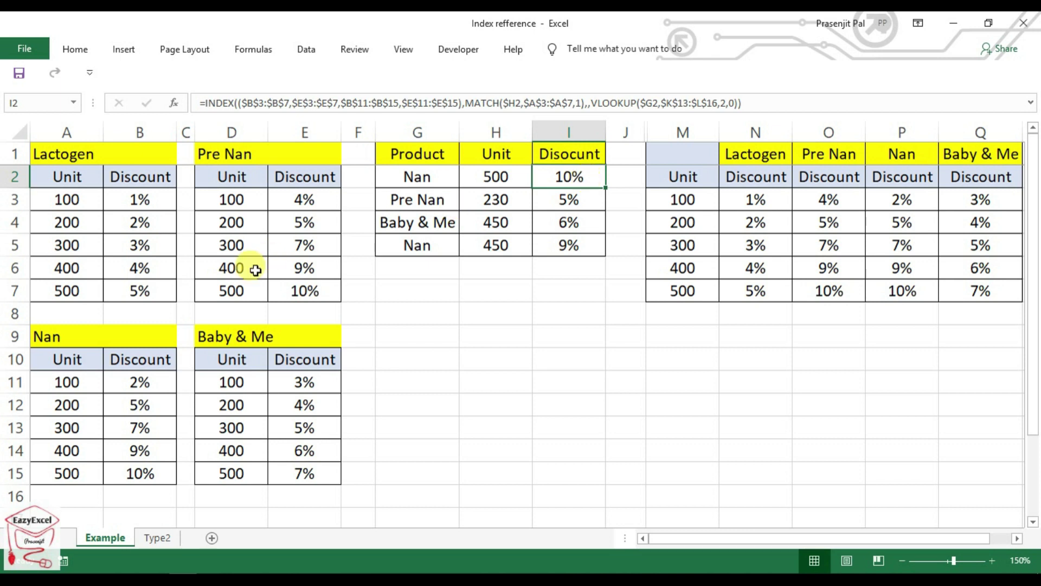
{"action": "left_click", "coordinate": [783, 538]}
Select the combined table M2:Q7 to view it, then scroll back left
{"action": "left_click_drag", "start_coordinate": [783, 538], "coordinate": [801, 538]}
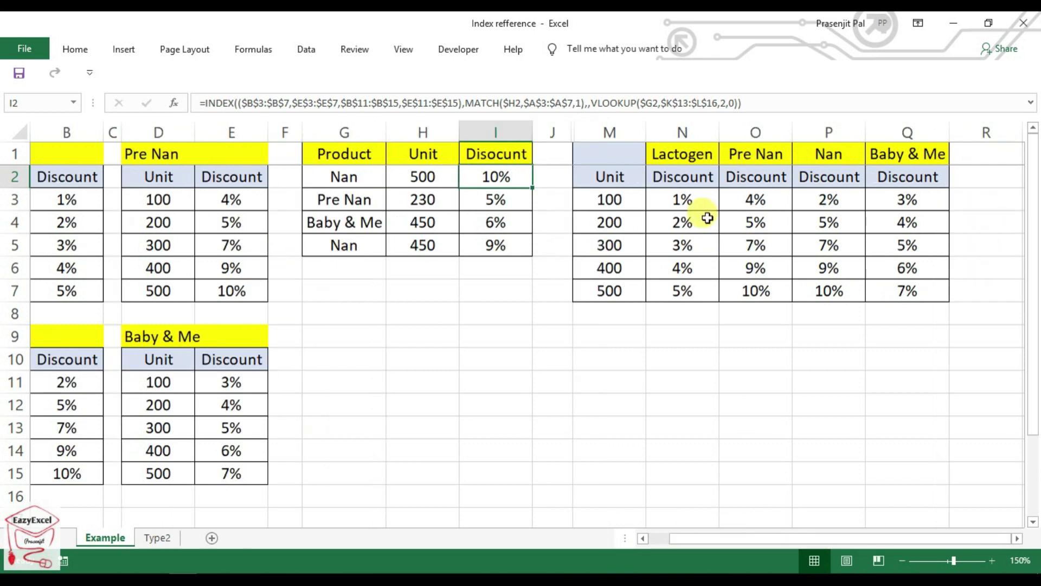
{"action": "mouse_move", "coordinate": [627, 174]}
{"action": "left_mouse_down"}
{"action": "mouse_move", "coordinate": [921, 296]}
{"action": "mouse_move", "coordinate": [906, 288]}
{"action": "left_mouse_up"}
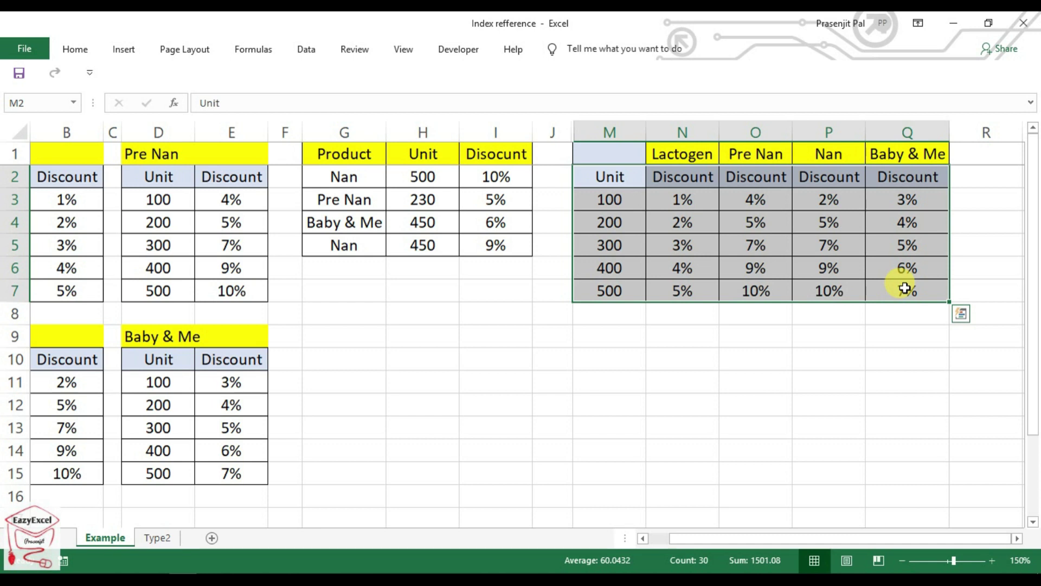
{"action": "left_click_drag", "start_coordinate": [663, 538], "coordinate": [646, 538]}
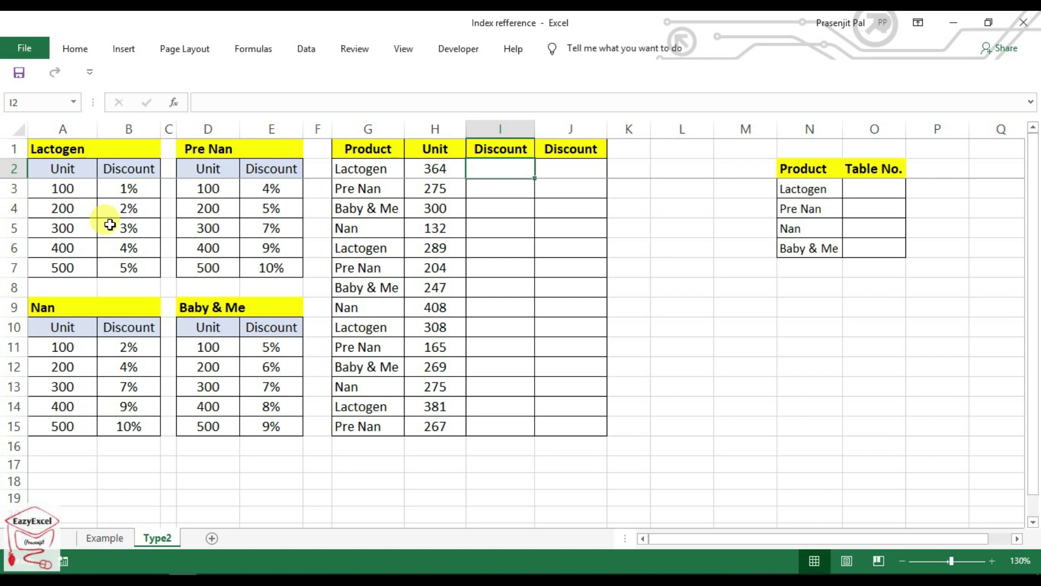
{"action": "left_click_drag", "start_coordinate": [117, 188], "coordinate": [119, 262]}
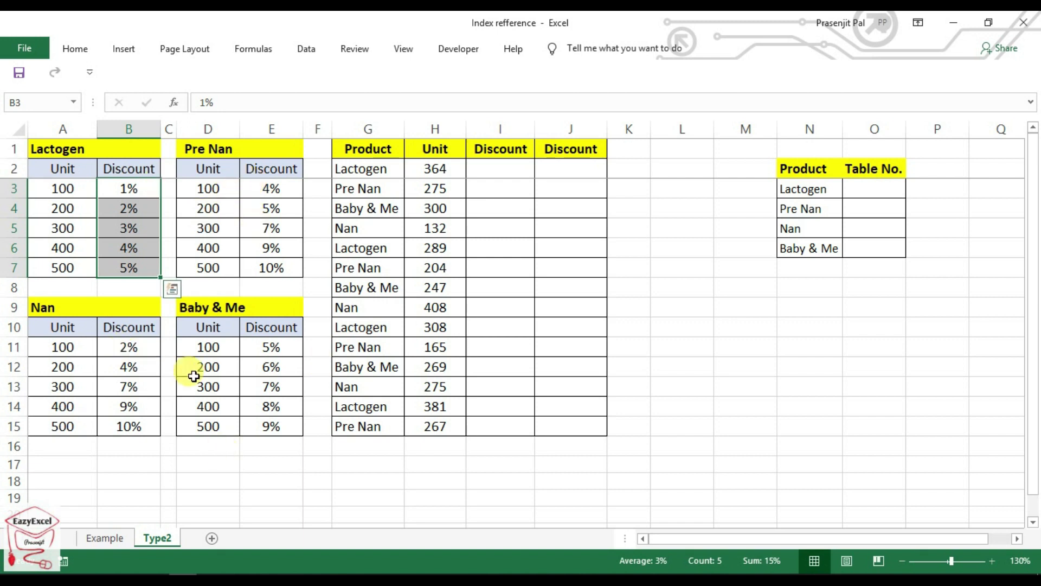
{"action": "left_click_drag", "start_coordinate": [813, 169], "coordinate": [823, 239]}
{"action": "left_click_drag", "start_coordinate": [825, 188], "coordinate": [821, 249]}
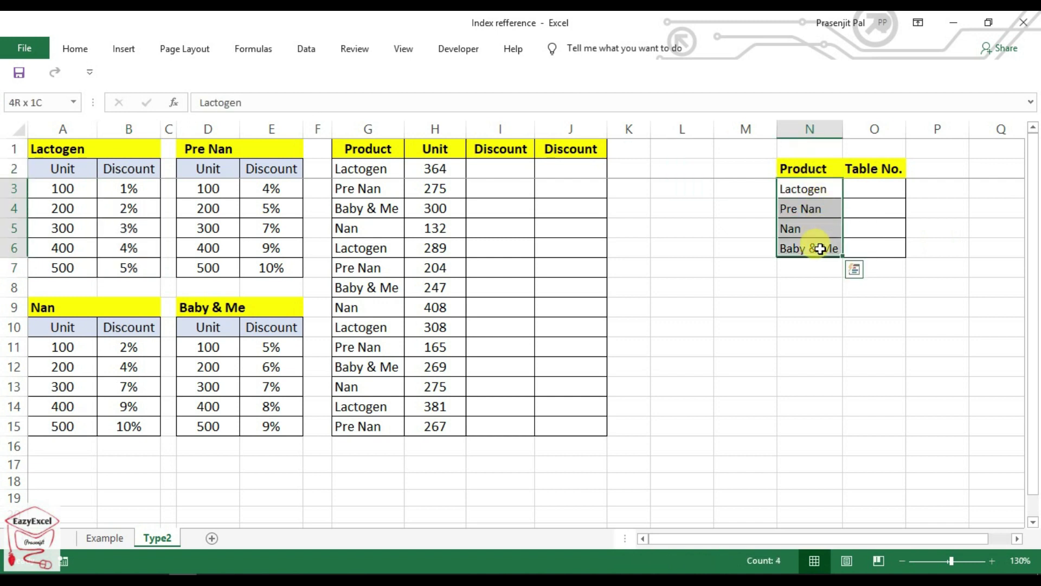
{"action": "left_click_drag", "start_coordinate": [825, 188], "coordinate": [826, 245]}
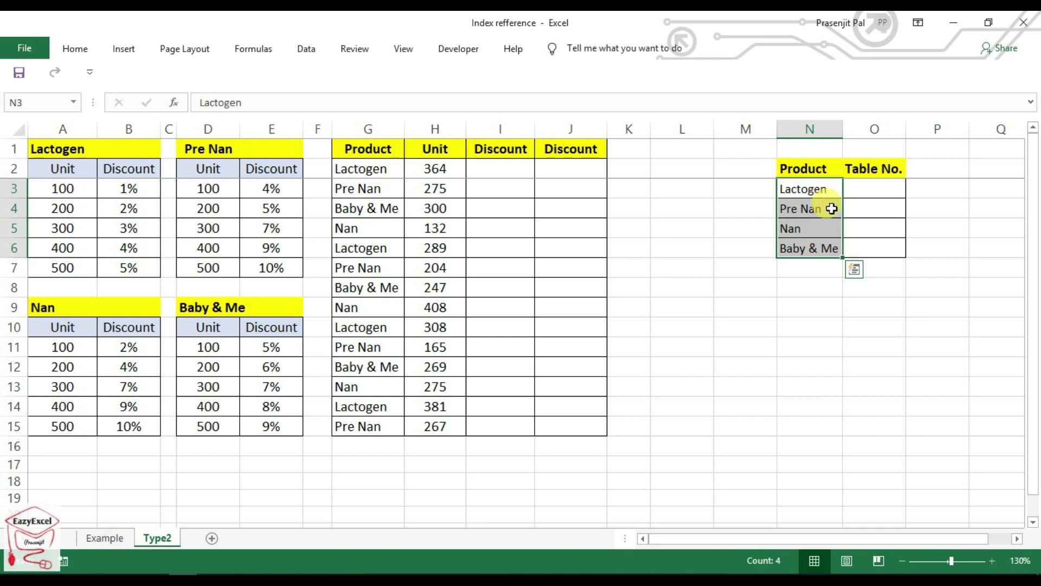
{"action": "left_click", "coordinate": [868, 171]}
{"action": "left_click", "coordinate": [868, 188]}
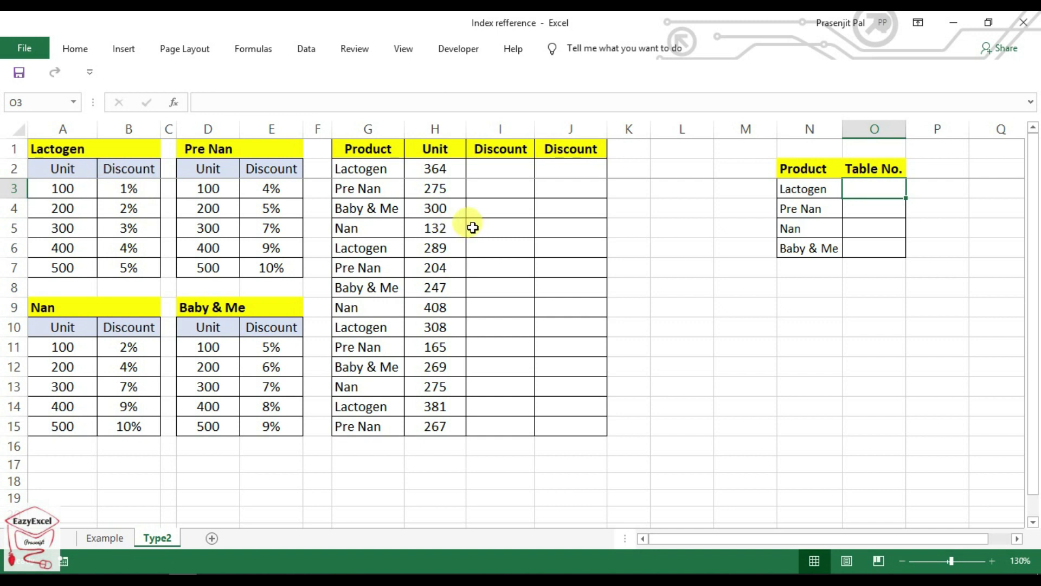
Enter Table No. 1, 2, 3, 4 in O3:O6 for Lactogen, Pre Nan, Nan and Baby & Me
{"action": "type", "text": "1"}
{"action": "key", "text": "Return"}
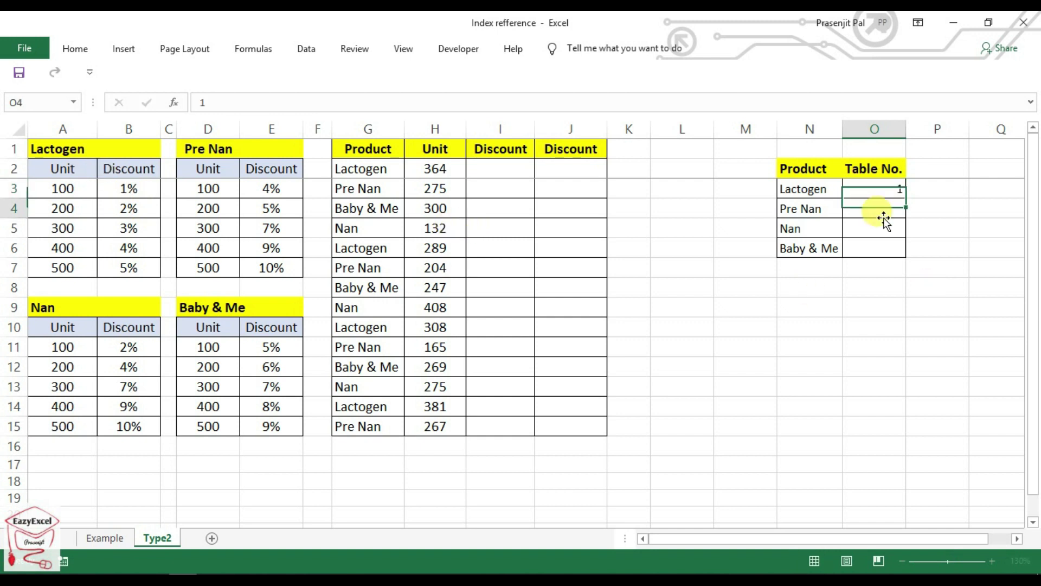
{"action": "type", "text": "2"}
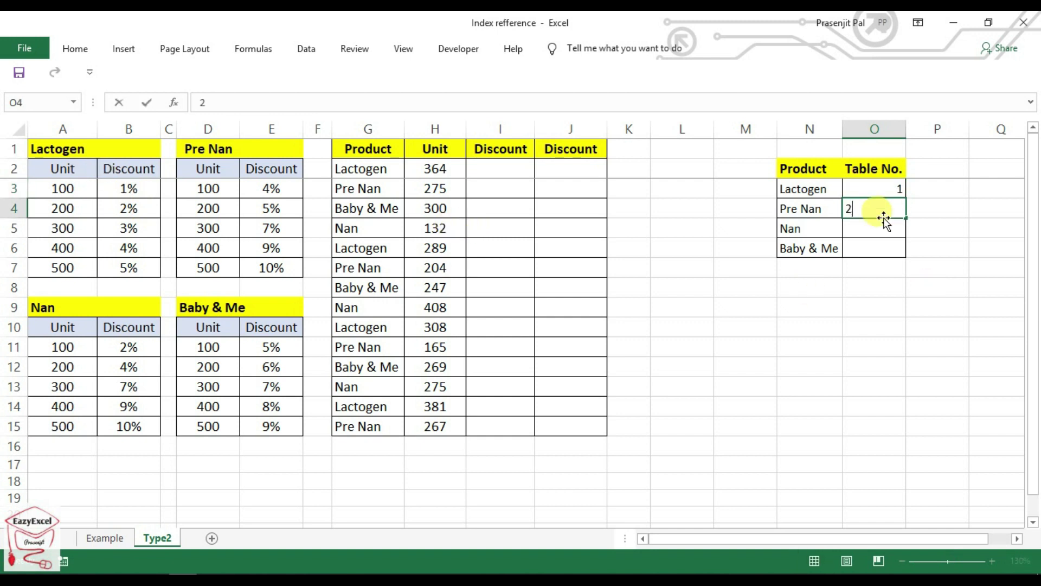
{"action": "key", "text": "Return"}
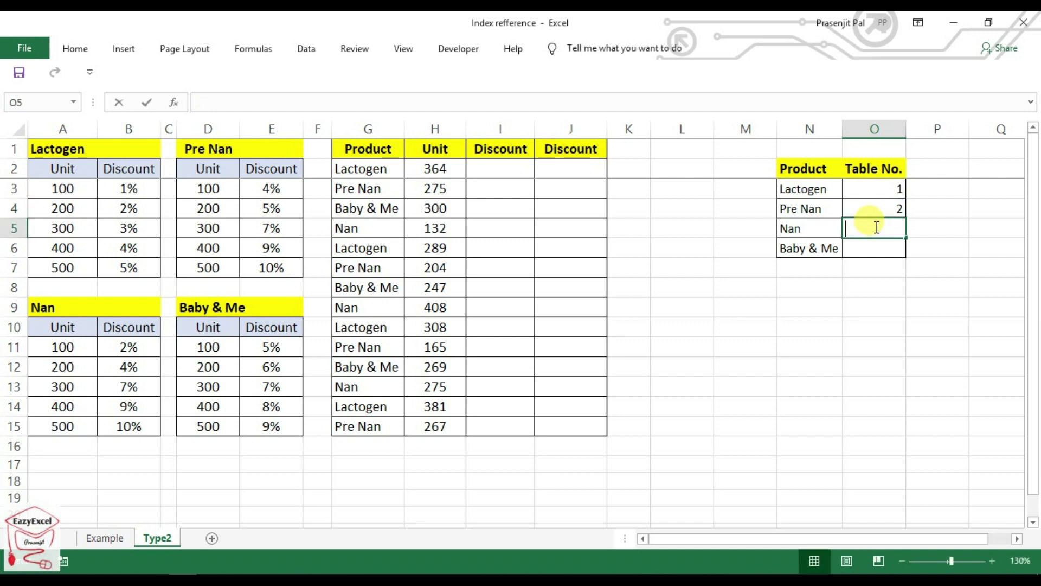
{"action": "type", "text": "3"}
{"action": "key", "text": "Return"}
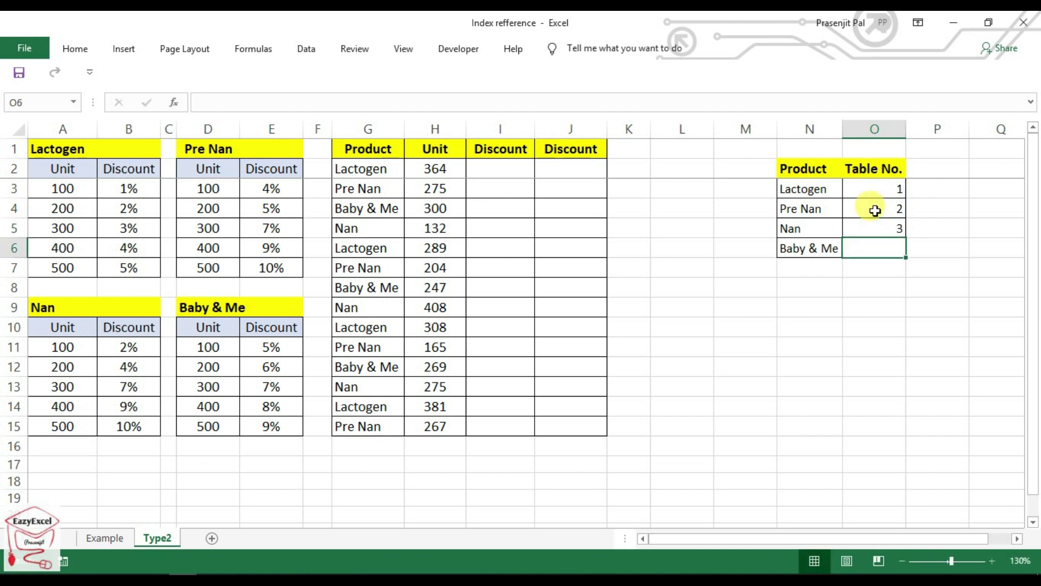
{"action": "type", "text": "4"}
{"action": "key", "text": "Return"}
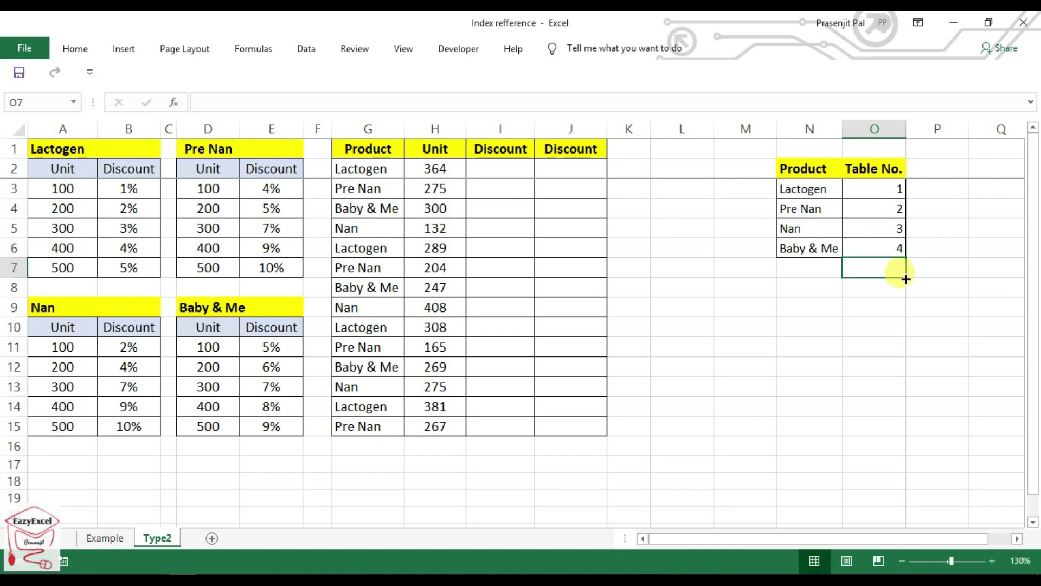
{"action": "left_click_drag", "start_coordinate": [886, 192], "coordinate": [883, 248]}
{"action": "mouse_move", "coordinate": [793, 209]}
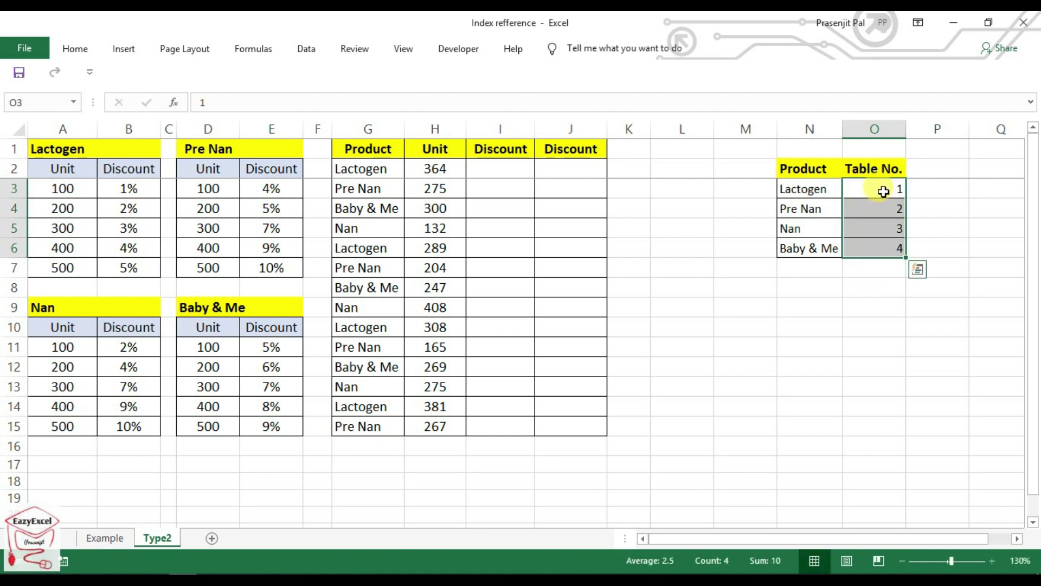
{"action": "left_click_drag", "start_coordinate": [814, 168], "coordinate": [861, 248]}
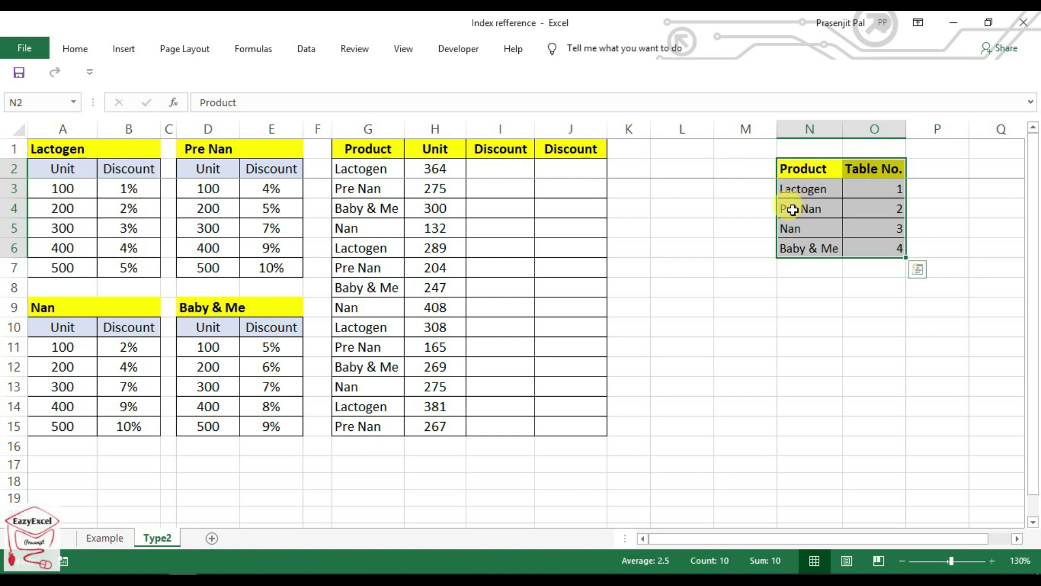
Begin an INDEX formula in cell I2
{"action": "left_click", "coordinate": [514, 166]}
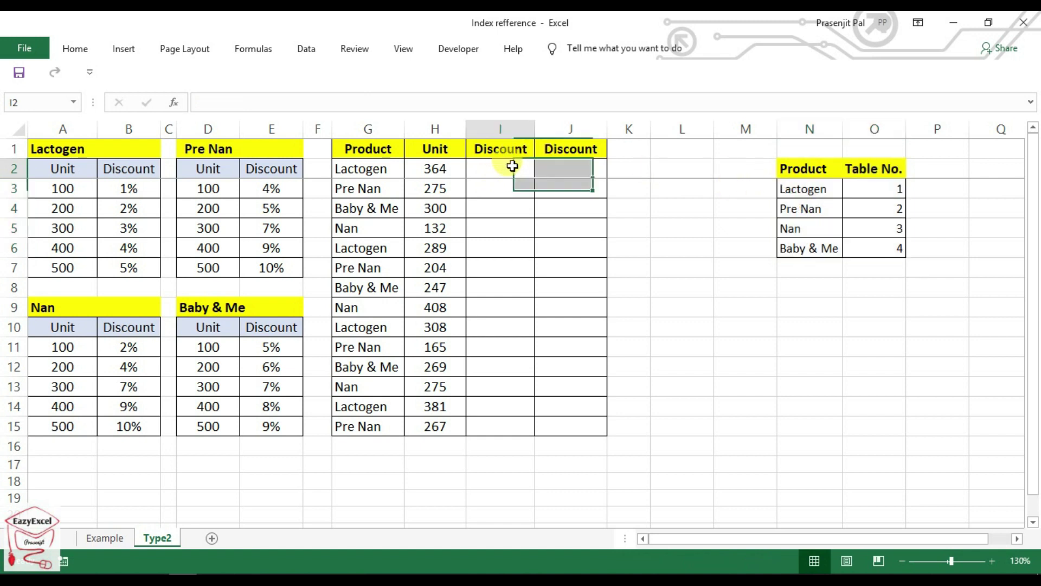
{"action": "type", "text": "=inde"}
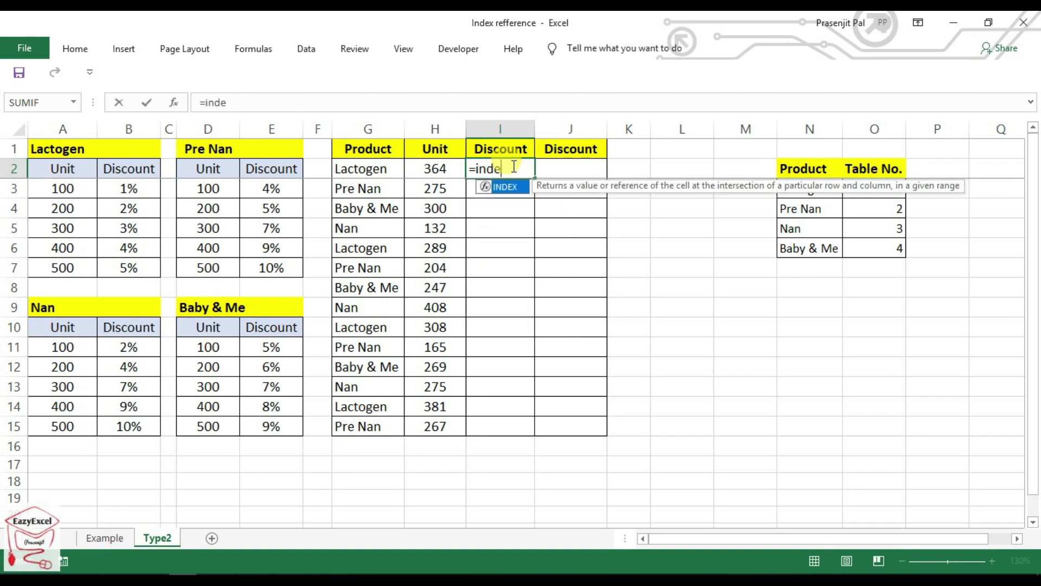
{"action": "key", "text": "Tab"}
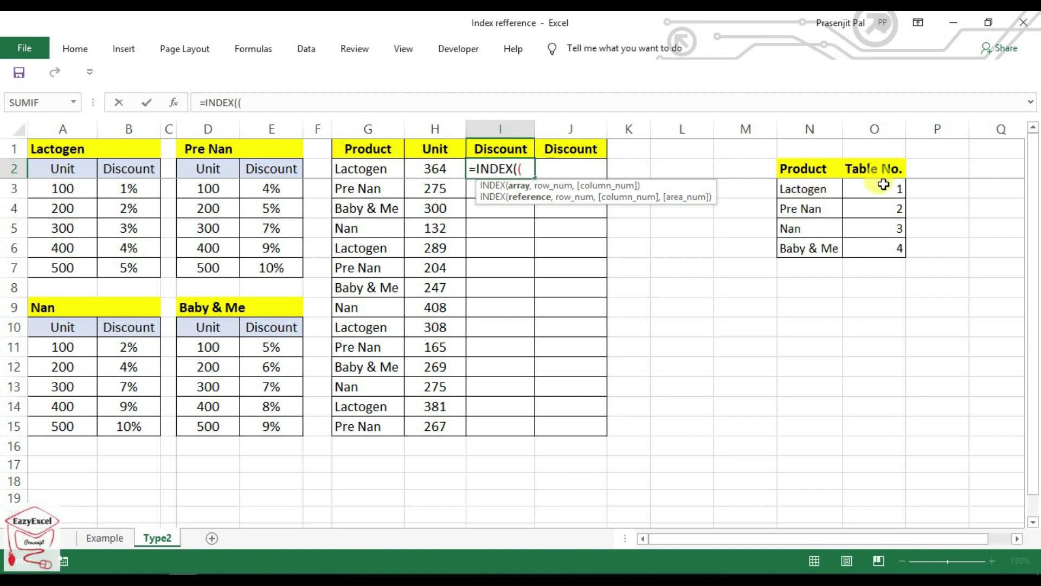
Add Discount ranges B3:B7, E3:E7, B11:B15 and E11:E15 as its reference list
{"action": "left_click_drag", "start_coordinate": [136, 188], "coordinate": [140, 269]}
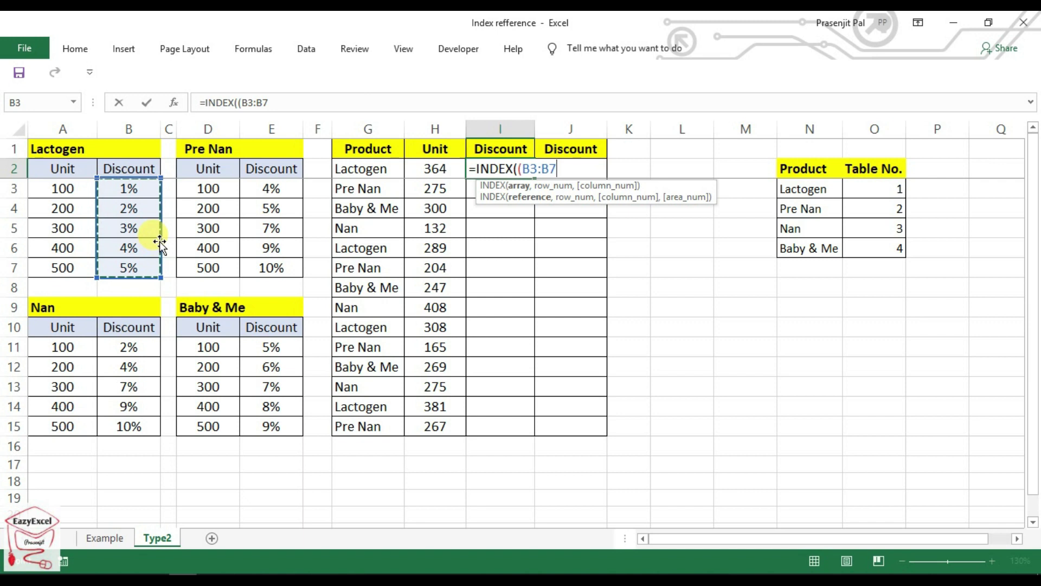
{"action": "type", "text": ","}
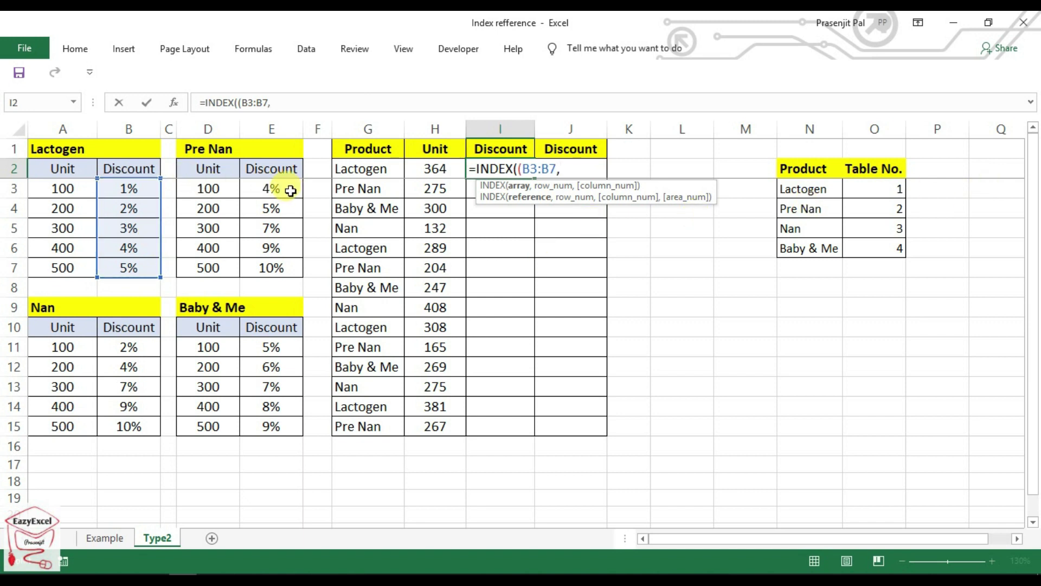
{"action": "left_click_drag", "start_coordinate": [290, 190], "coordinate": [280, 264]}
{"action": "type", "text": ","}
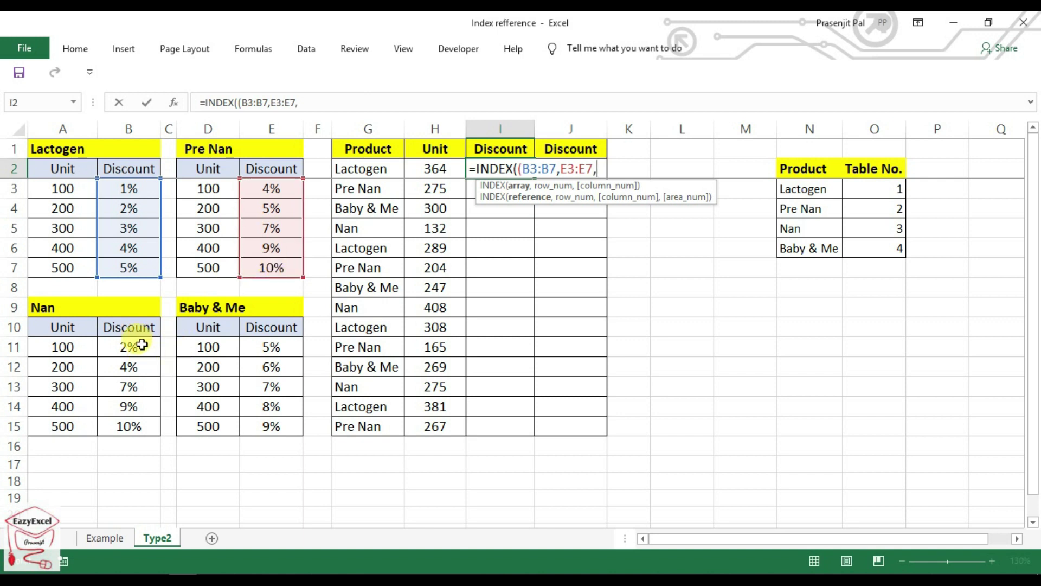
{"action": "left_click_drag", "start_coordinate": [140, 348], "coordinate": [142, 424]}
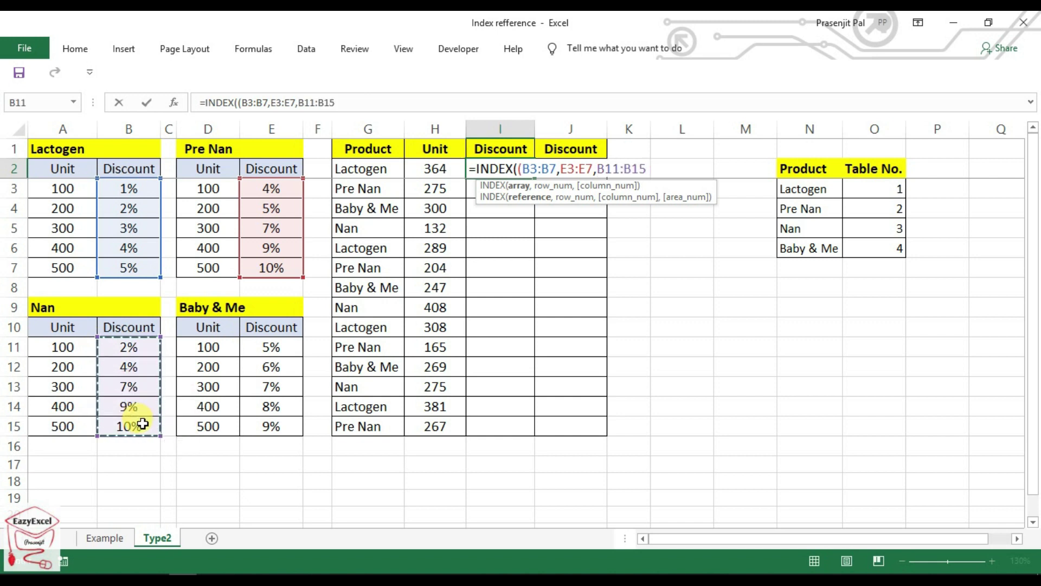
{"action": "type", "text": ","}
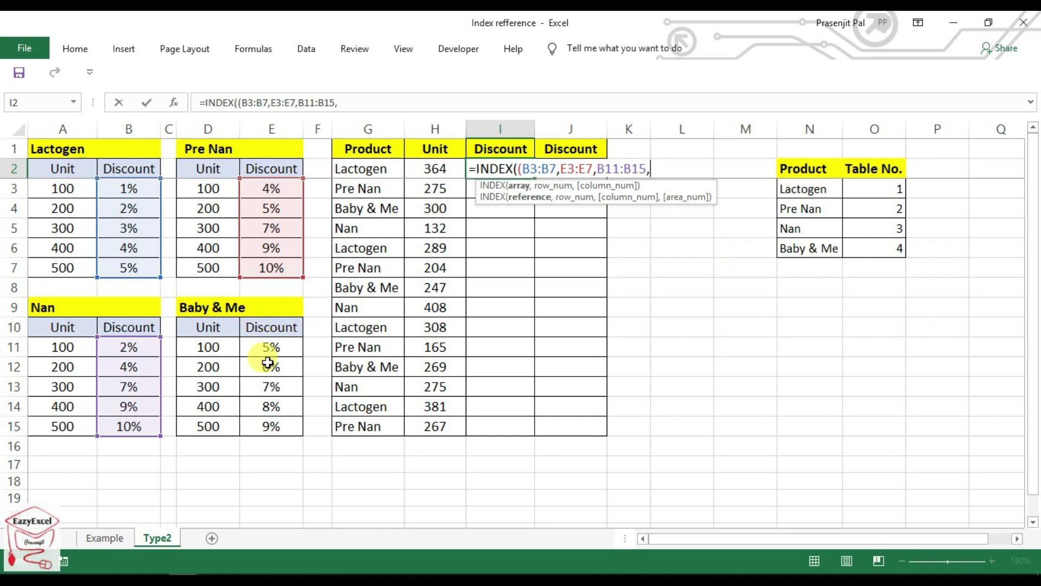
{"action": "left_click_drag", "start_coordinate": [271, 349], "coordinate": [272, 426]}
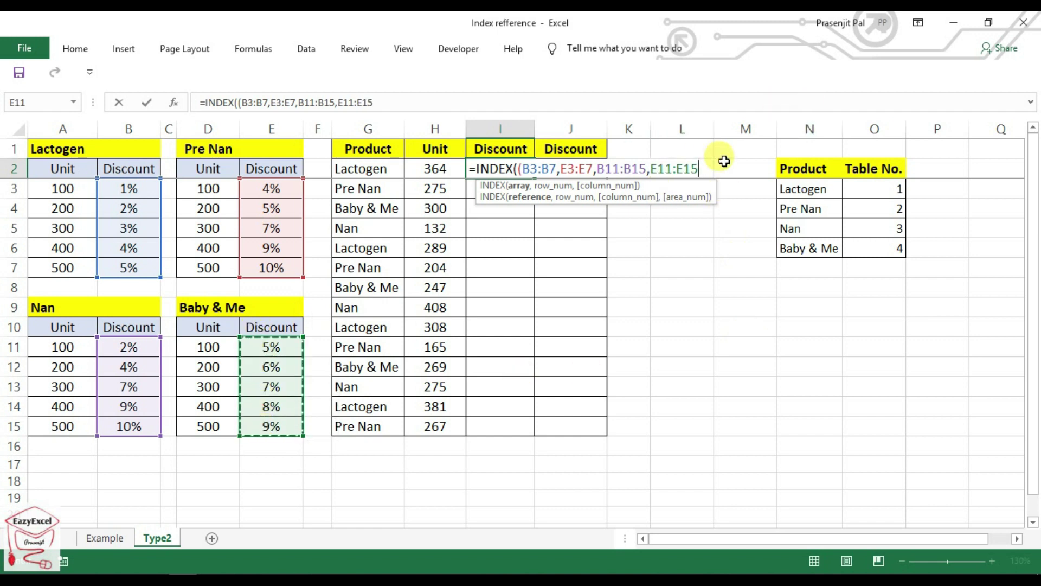
{"action": "mouse_move", "coordinate": [711, 168]}
{"action": "left_mouse_down"}
{"action": "mouse_move", "coordinate": [529, 170]}
{"action": "mouse_move", "coordinate": [537, 172]}
{"action": "left_mouse_up"}
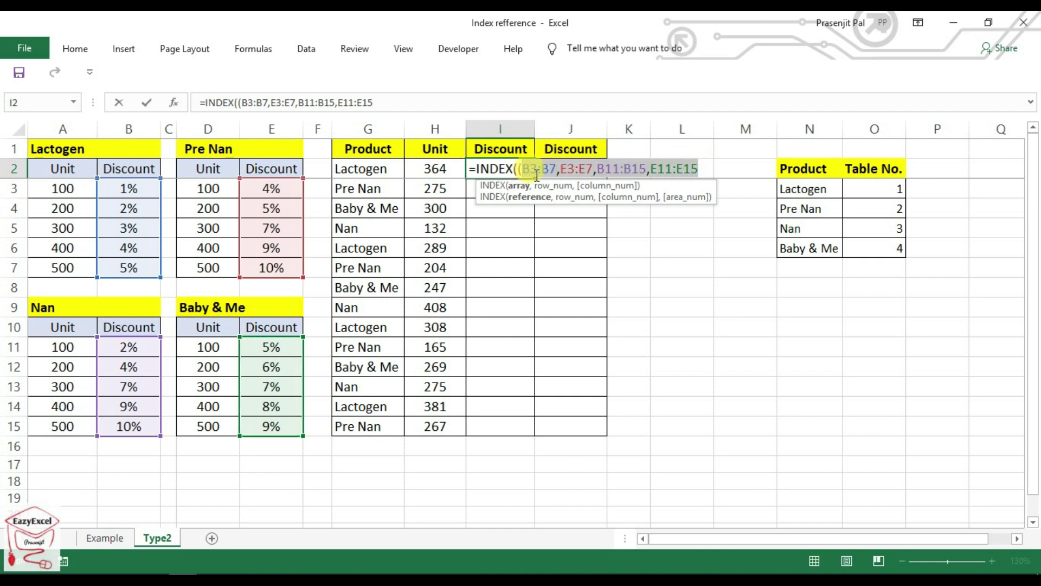
Make the four discount ranges absolute and close the reference list
{"action": "key", "text": "F4"}
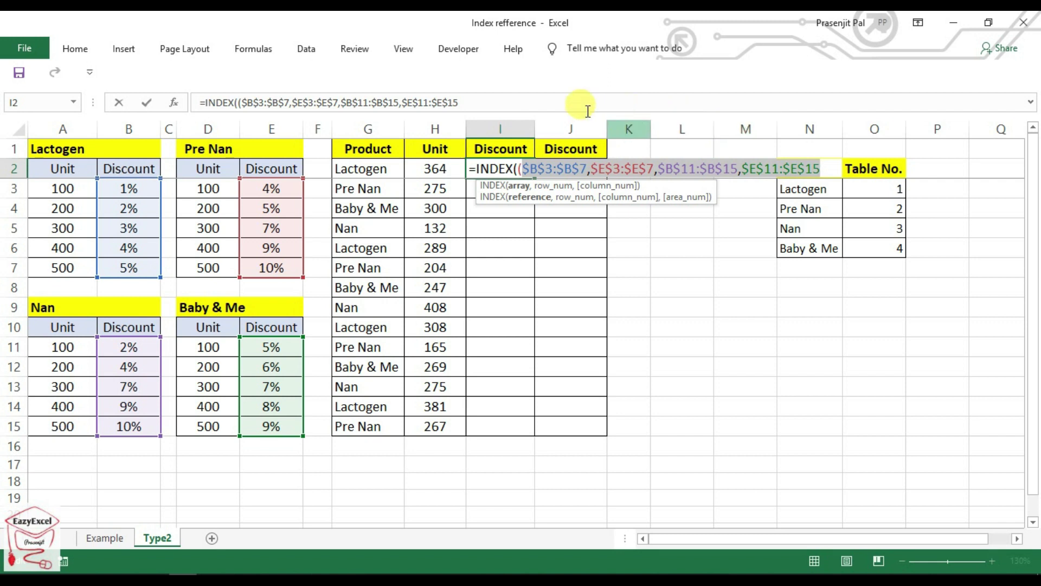
{"action": "left_click", "coordinate": [565, 103]}
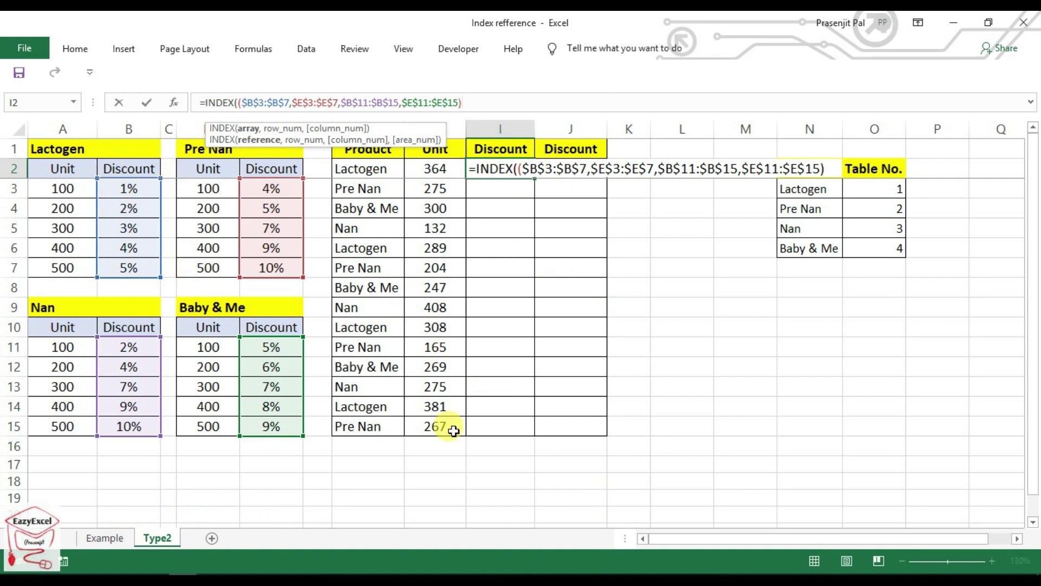
{"action": "type", "text": ")"}
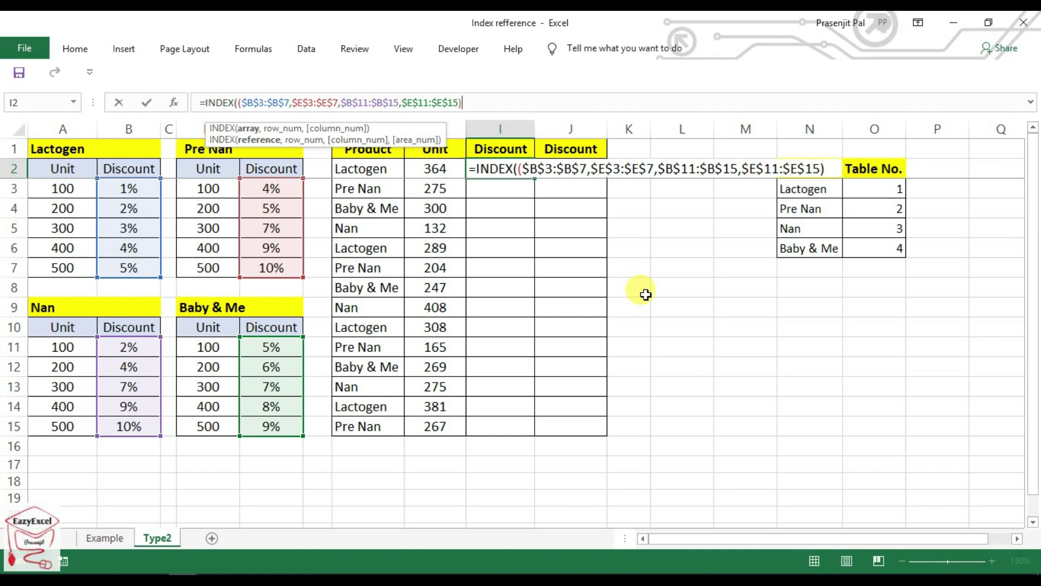
{"action": "left_click", "coordinate": [835, 168]}
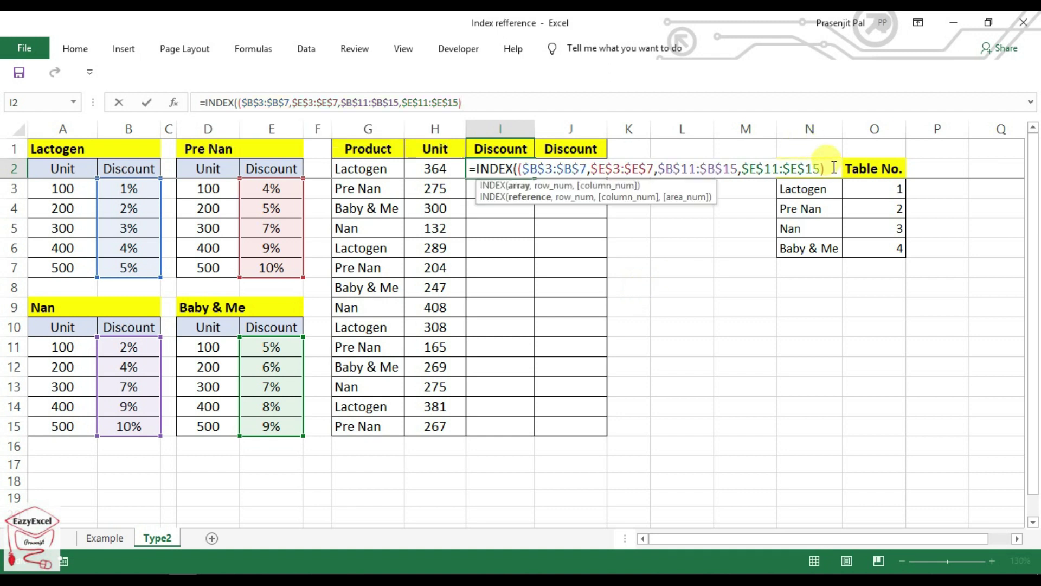
{"action": "type", "text": ","}
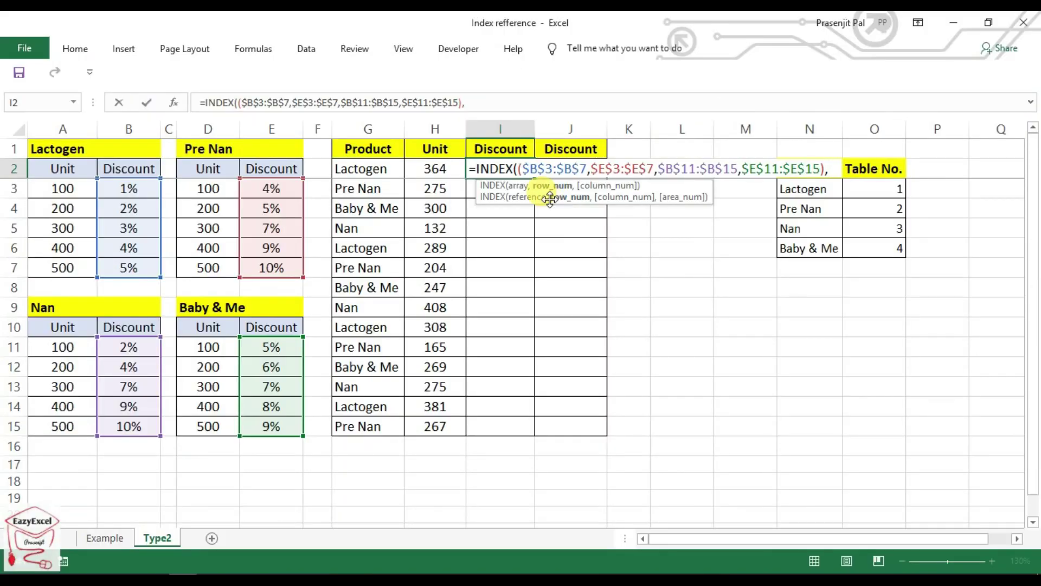
Add MATCH with H2 as lookup value against the absolute range $A$3:$A$7
{"action": "type", "text": "Match"}
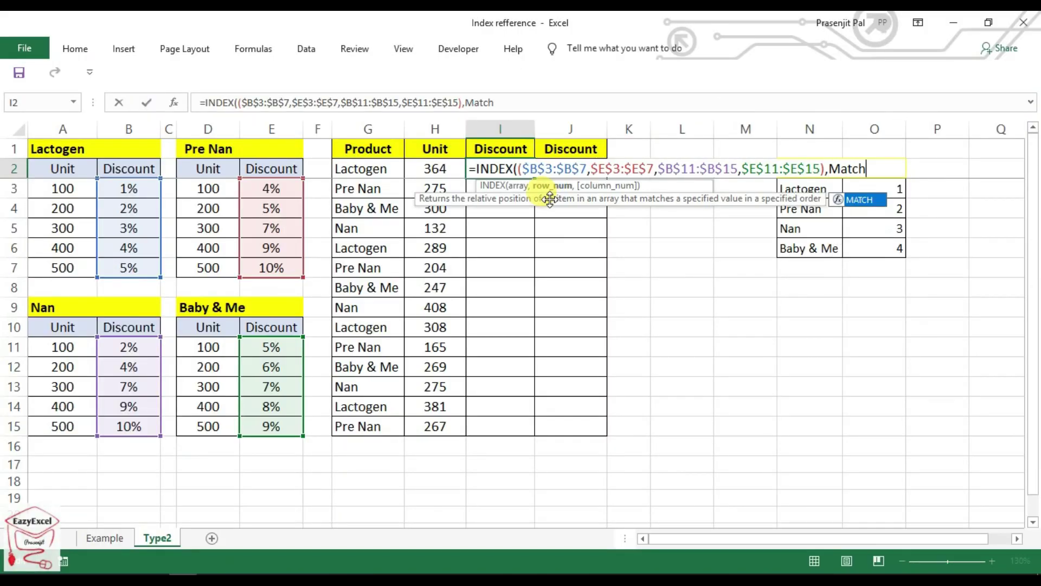
{"action": "key", "text": "Tab"}
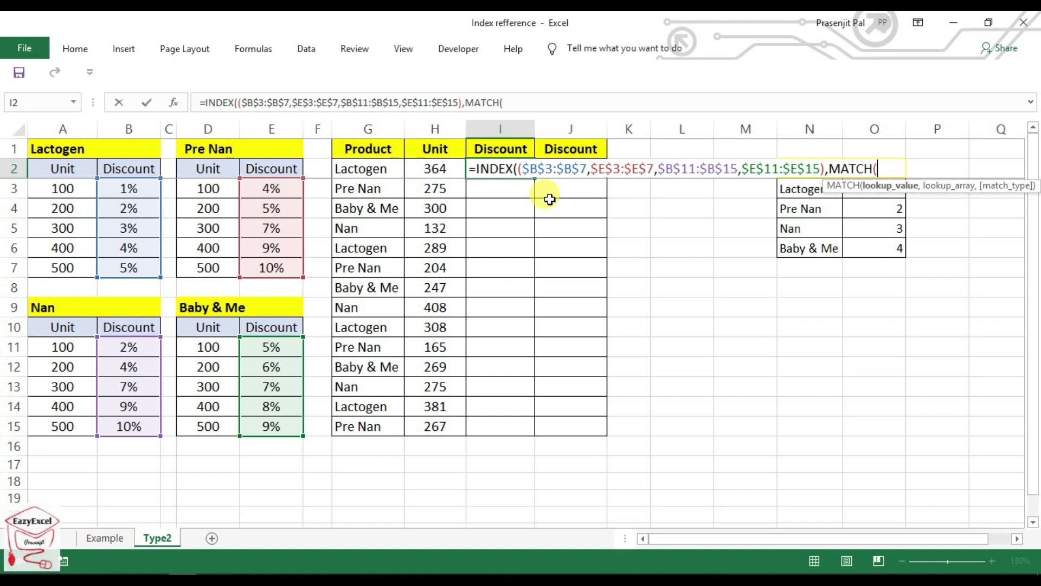
{"action": "left_click", "coordinate": [433, 167]}
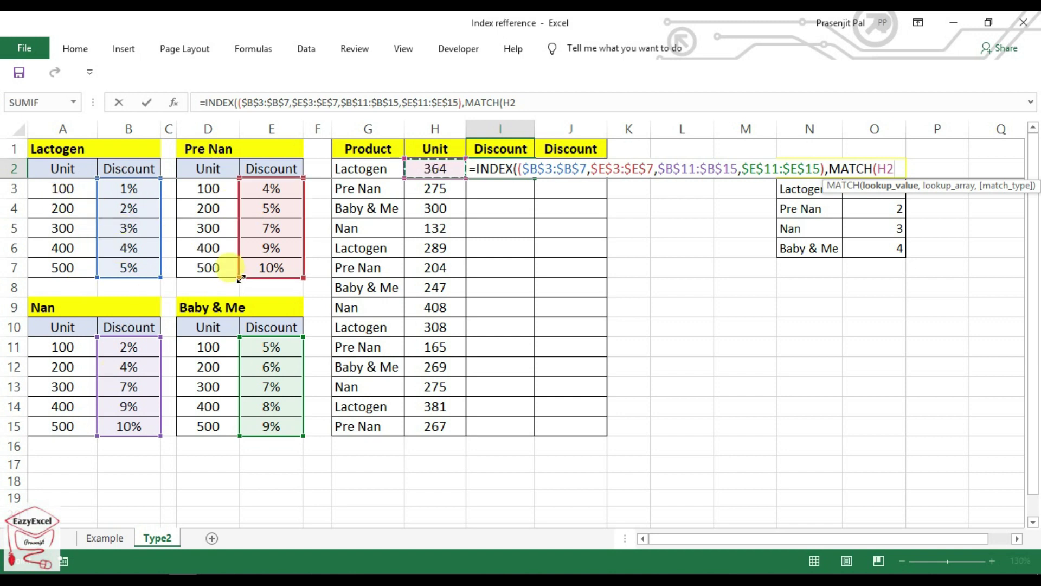
{"action": "type", "text": ","}
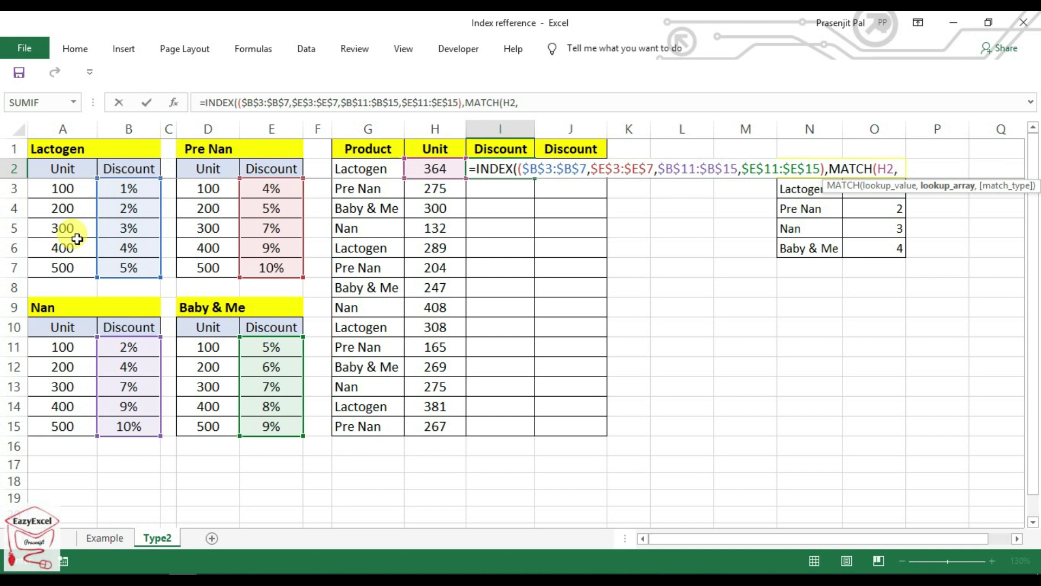
{"action": "left_click_drag", "start_coordinate": [64, 188], "coordinate": [71, 264]}
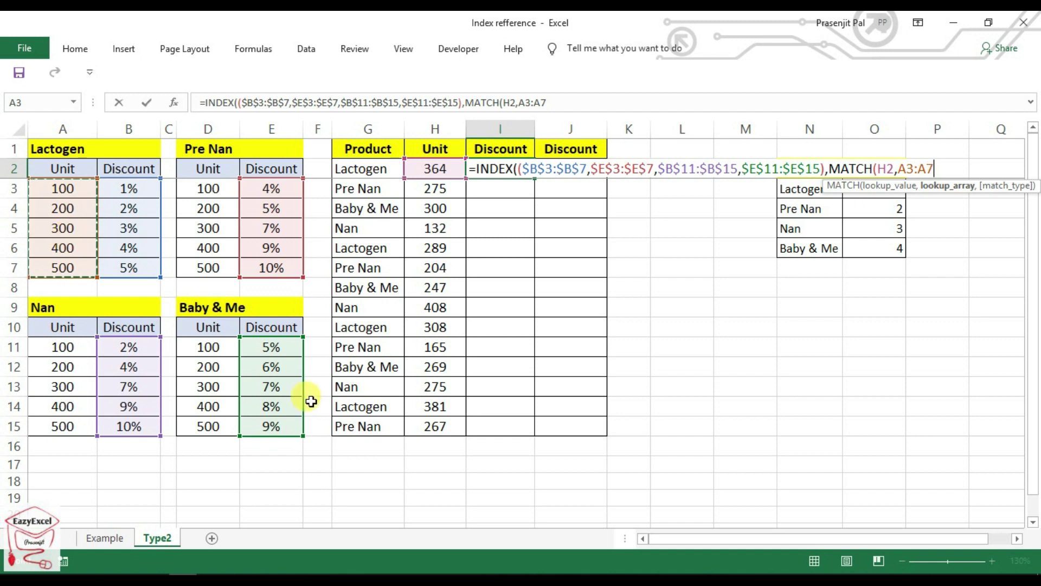
{"action": "left_click_drag", "start_coordinate": [206, 347], "coordinate": [208, 426]}
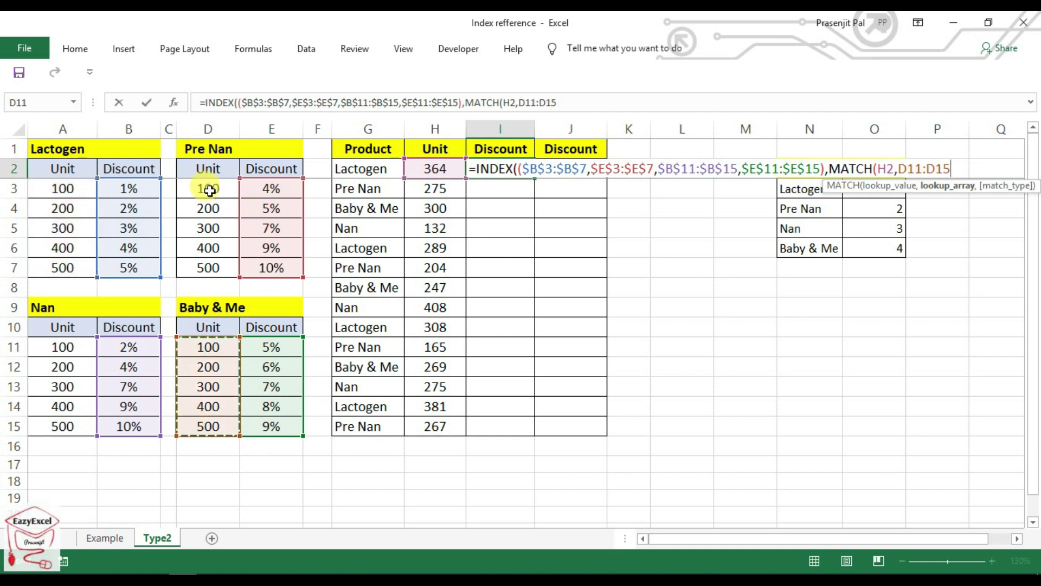
{"action": "left_click_drag", "start_coordinate": [208, 189], "coordinate": [208, 268]}
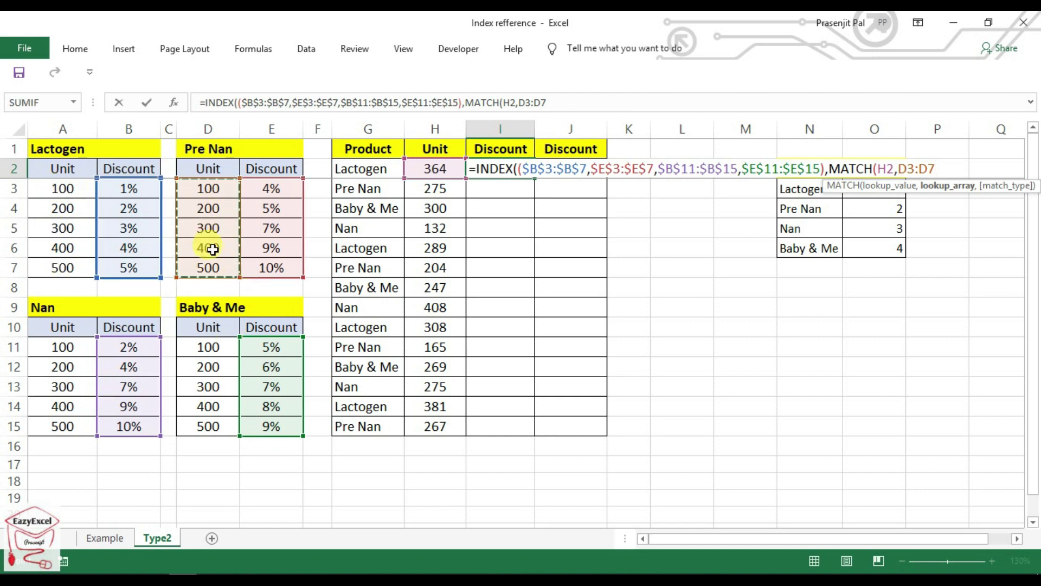
{"action": "left_click_drag", "start_coordinate": [66, 191], "coordinate": [59, 266]}
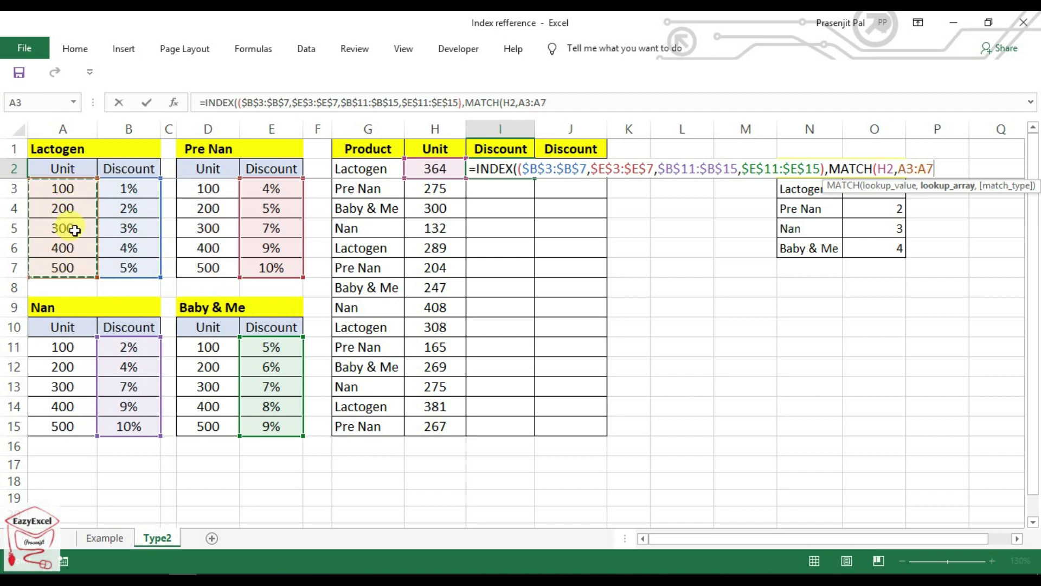
{"action": "key", "text": "F4"}
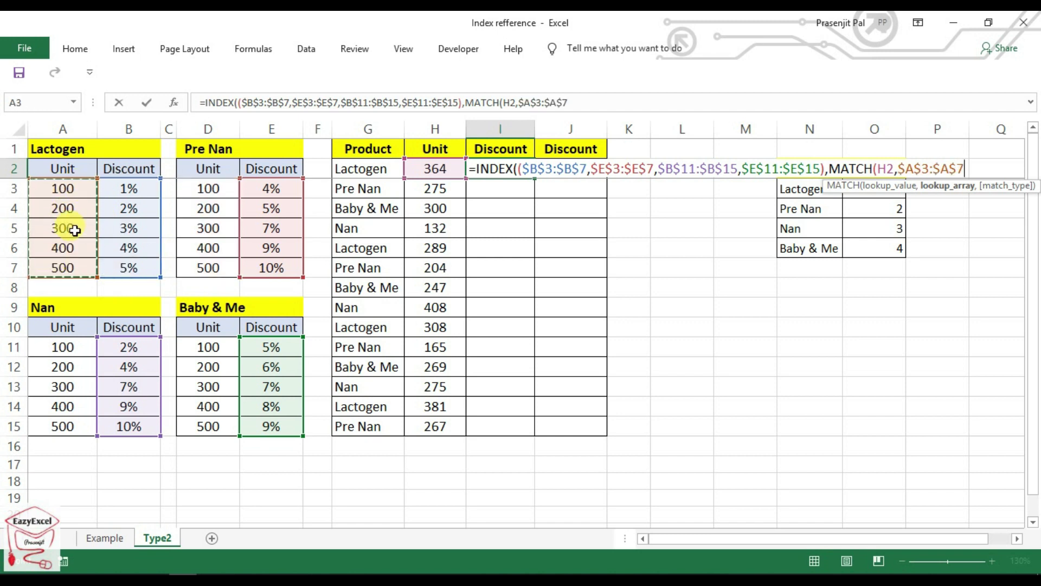
{"action": "type", "text": ","}
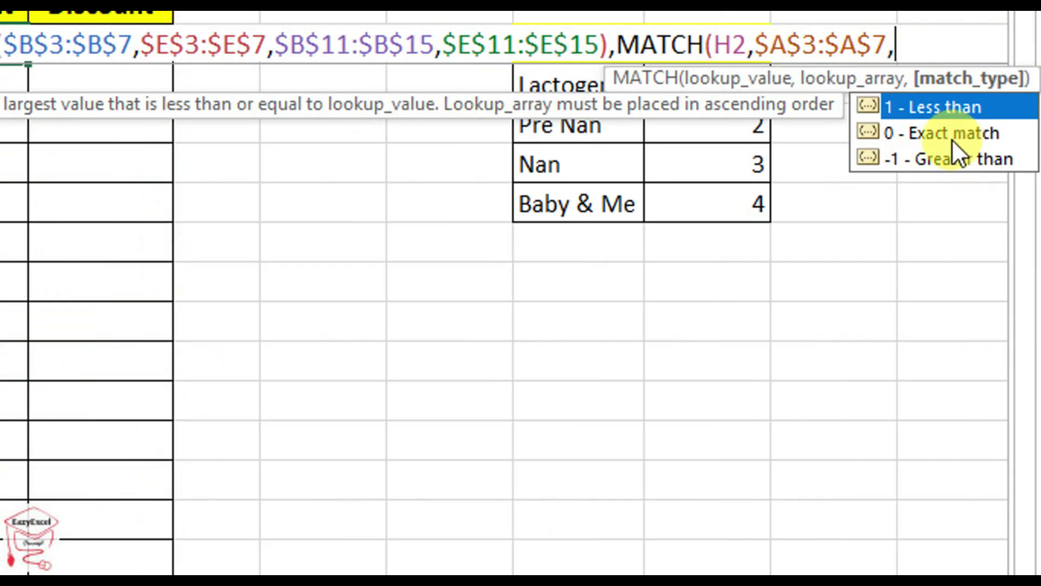
Set MATCH's match type to 1 (less than) and close it with '),'
{"action": "type", "text": "1"}
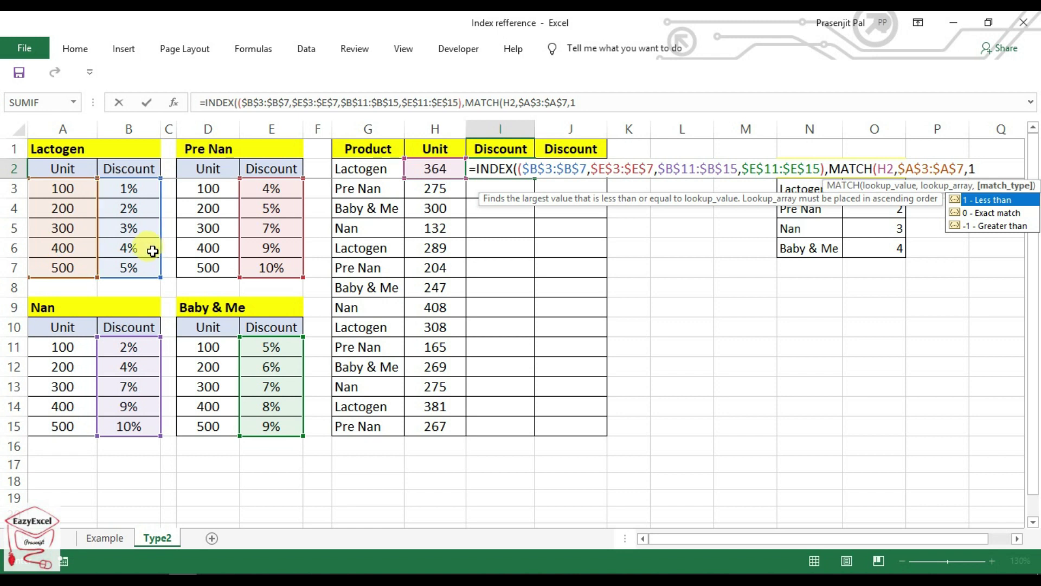
{"action": "type", "text": ")"}
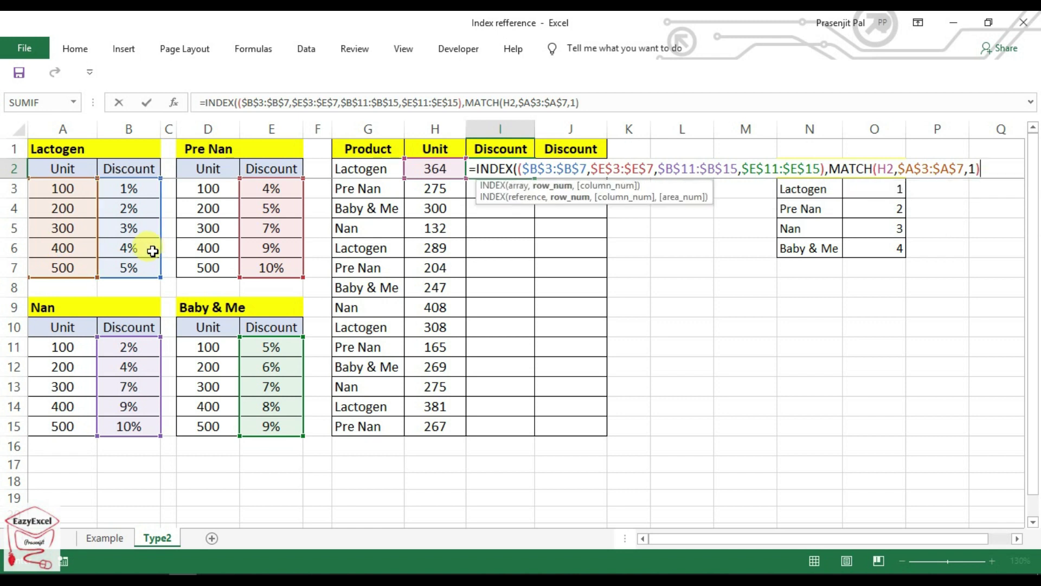
{"action": "type", "text": ","}
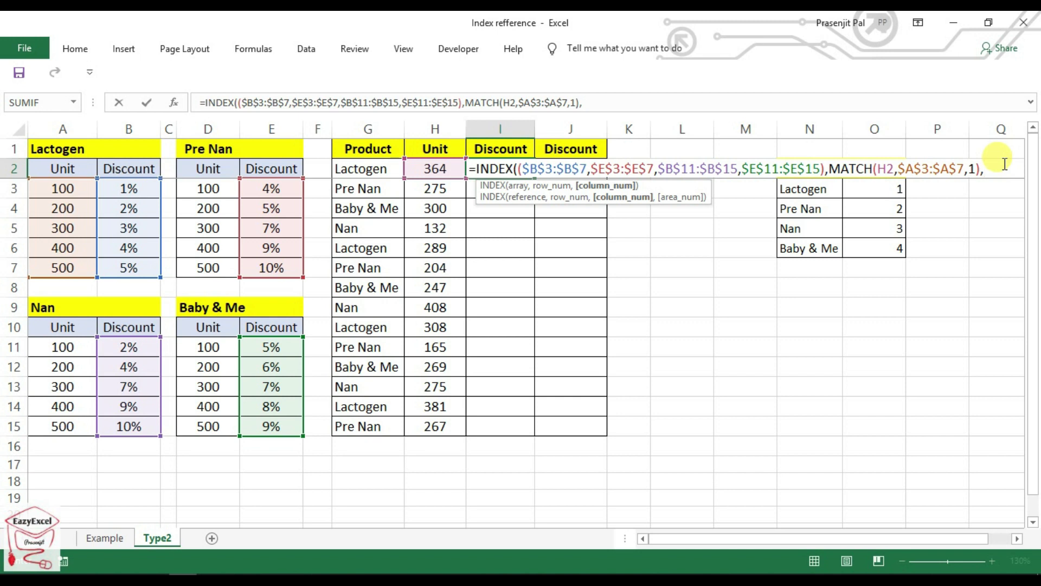
Skip the column argument and pass area number 1, closing the INDEX formula
{"action": "type", "text": ","}
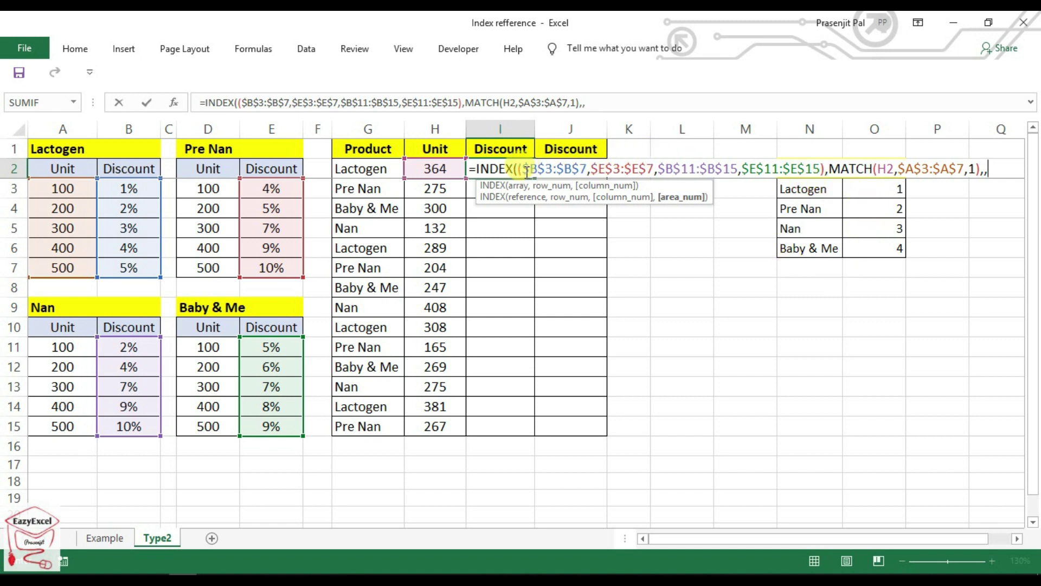
{"action": "left_click_drag", "start_coordinate": [524, 169], "coordinate": [819, 169]}
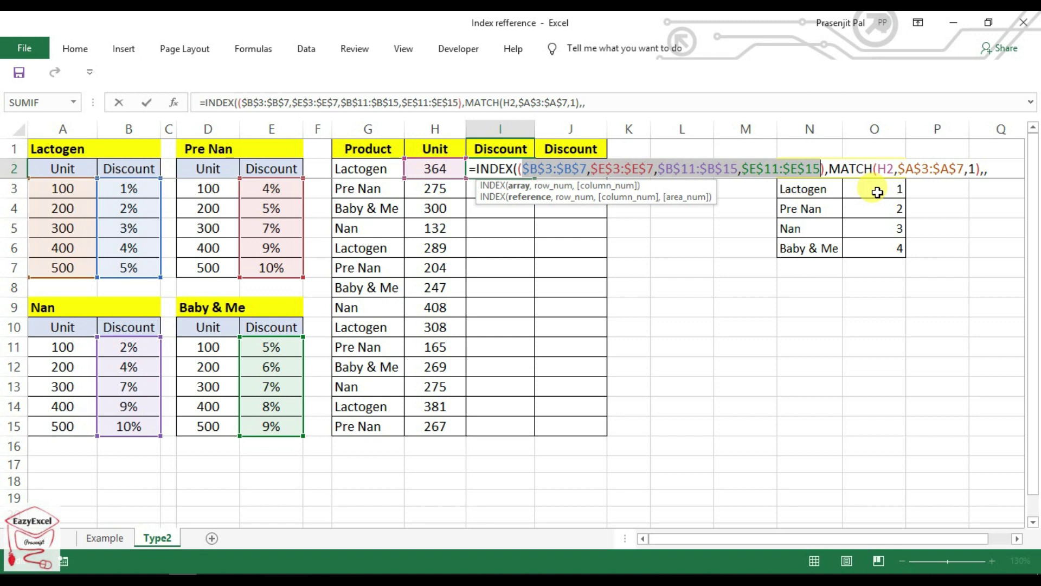
{"action": "left_click", "coordinate": [565, 168]}
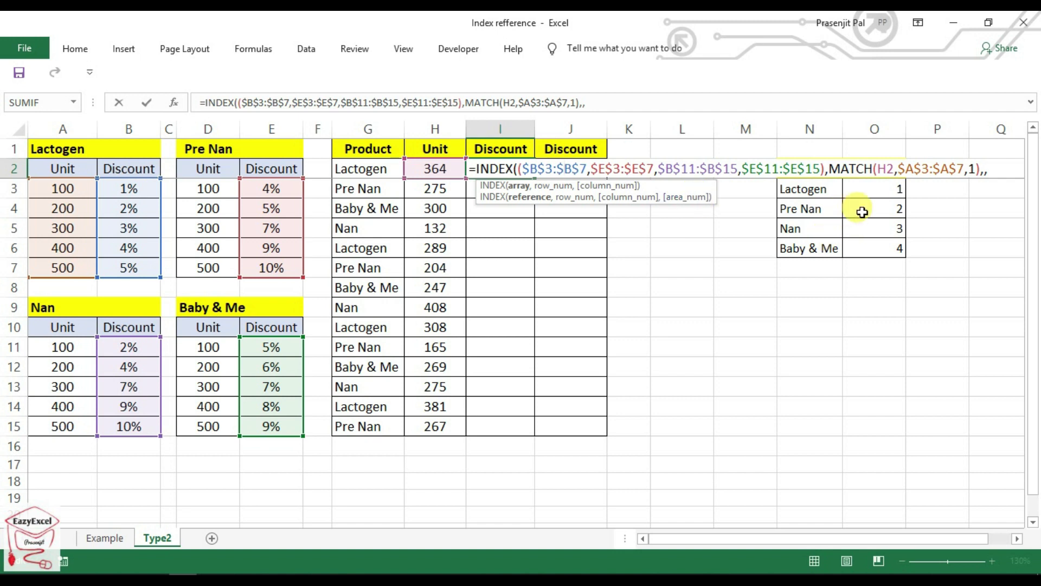
{"action": "left_click", "coordinate": [636, 167]}
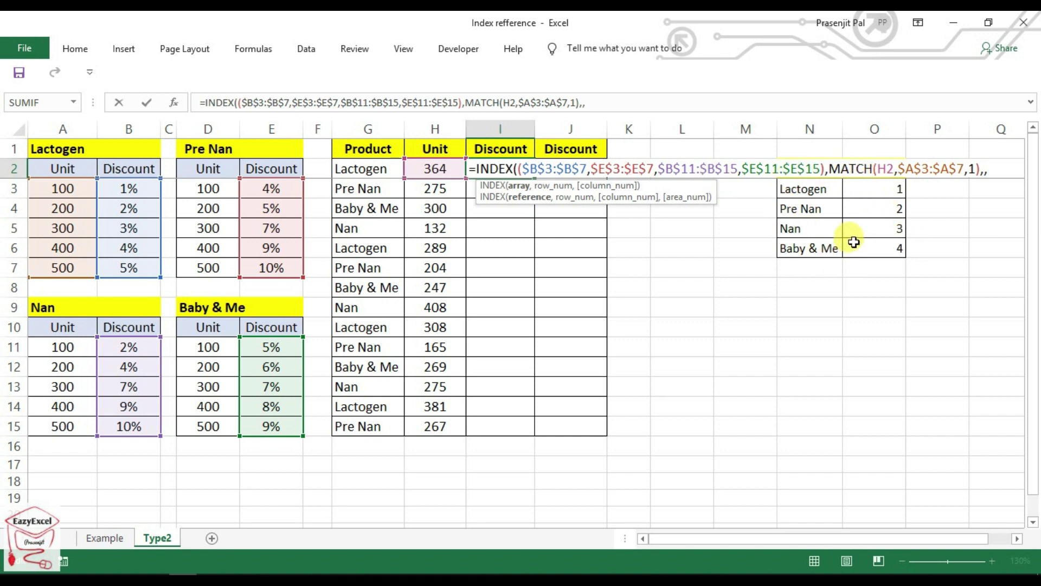
{"action": "left_click", "coordinate": [999, 167]}
{"action": "type", "text": "1"}
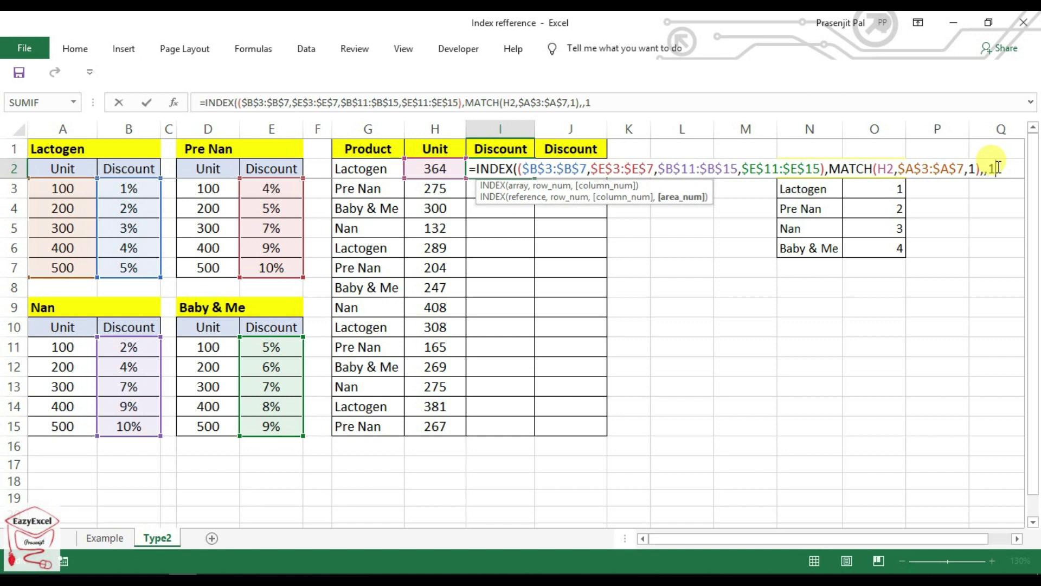
{"action": "type", "text": ")"}
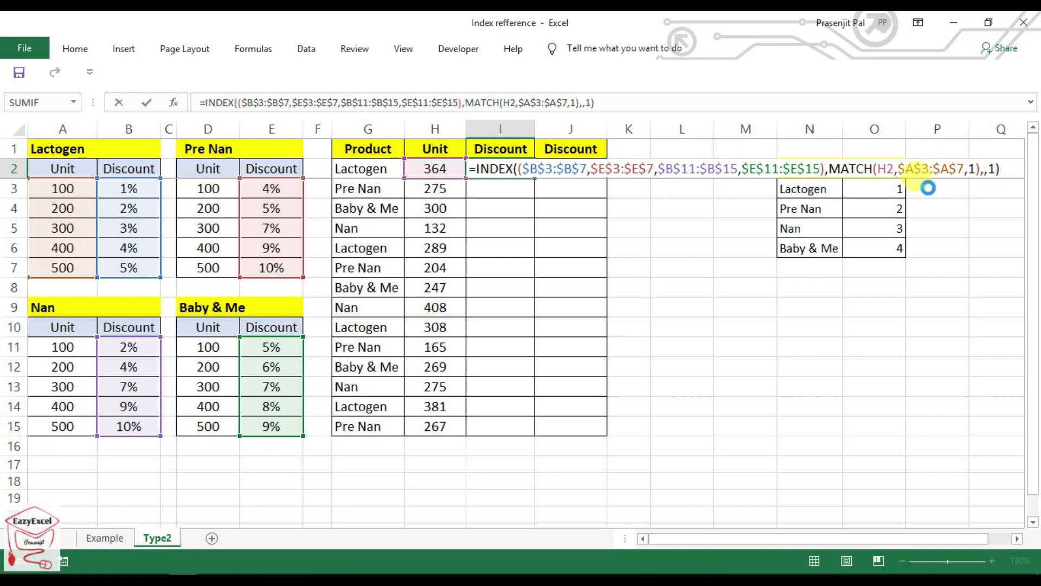
Enter the I2 formula, showing 3%, and fill it down to I15
{"action": "key", "text": "Return"}
{"action": "left_click", "coordinate": [491, 168]}
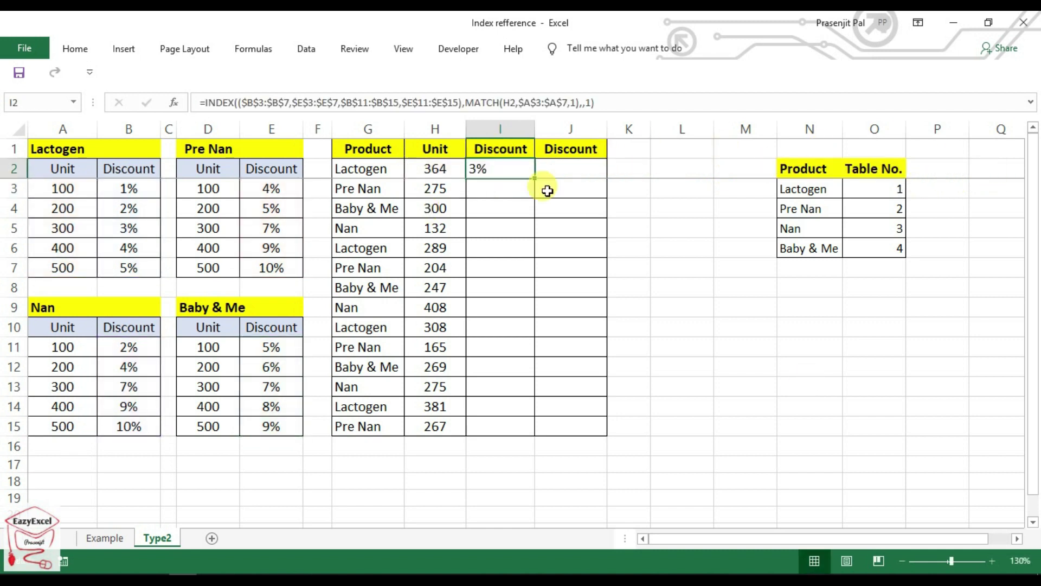
{"action": "left_click_drag", "start_coordinate": [535, 178], "coordinate": [519, 434]}
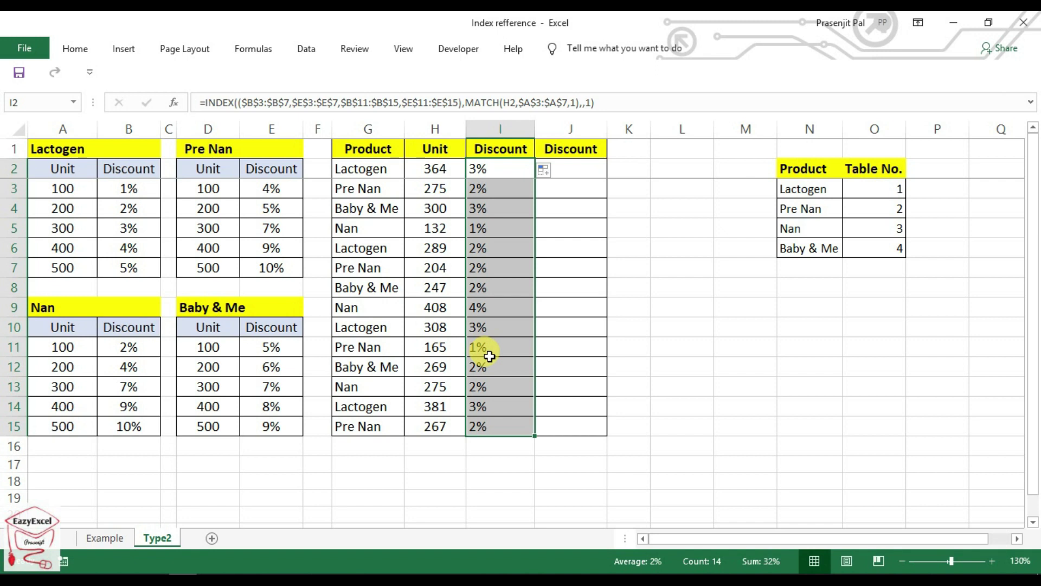
{"action": "left_click", "coordinate": [581, 368]}
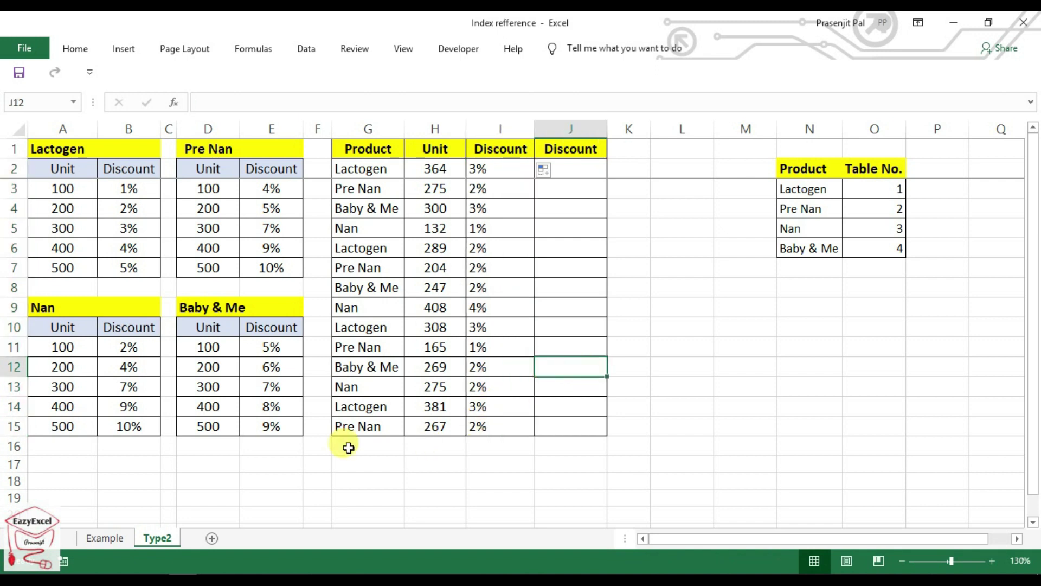
Inspect the formulas in I15, I2 and I5 to see which table ranges they use
{"action": "left_click", "coordinate": [355, 425]}
{"action": "left_click", "coordinate": [422, 434]}
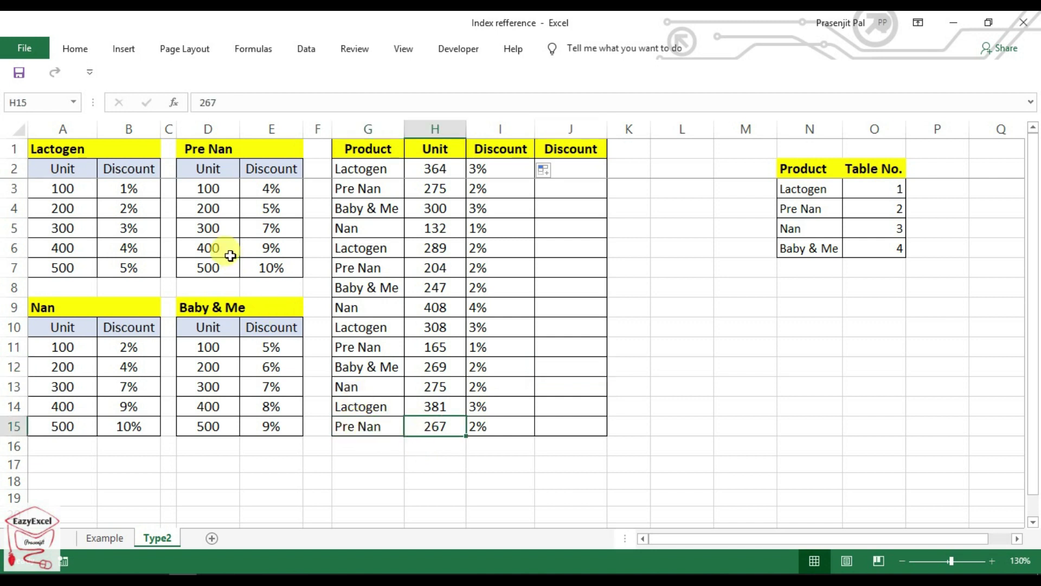
{"action": "left_click_drag", "start_coordinate": [212, 206], "coordinate": [250, 204]}
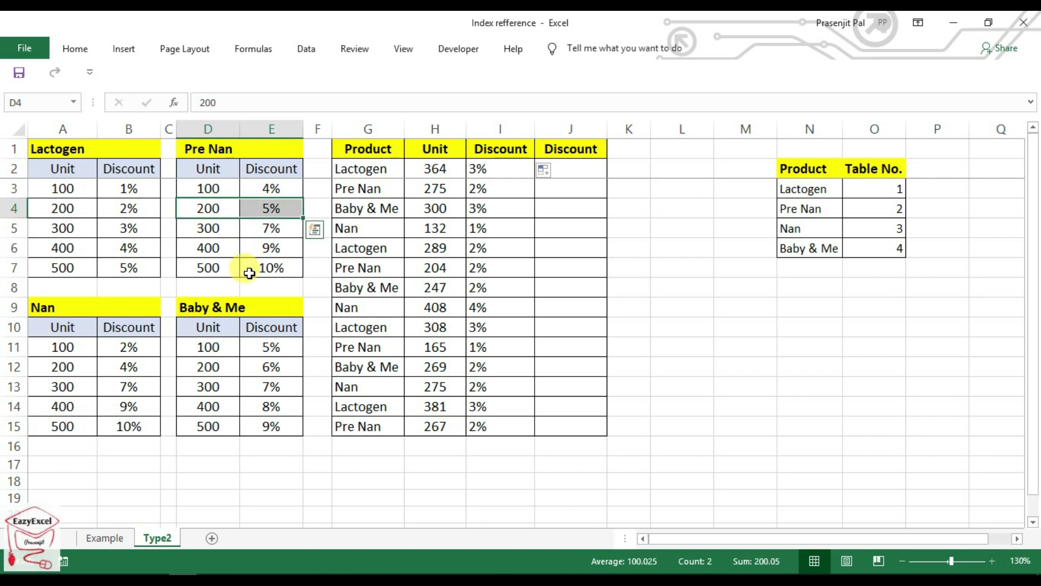
{"action": "left_click", "coordinate": [497, 428]}
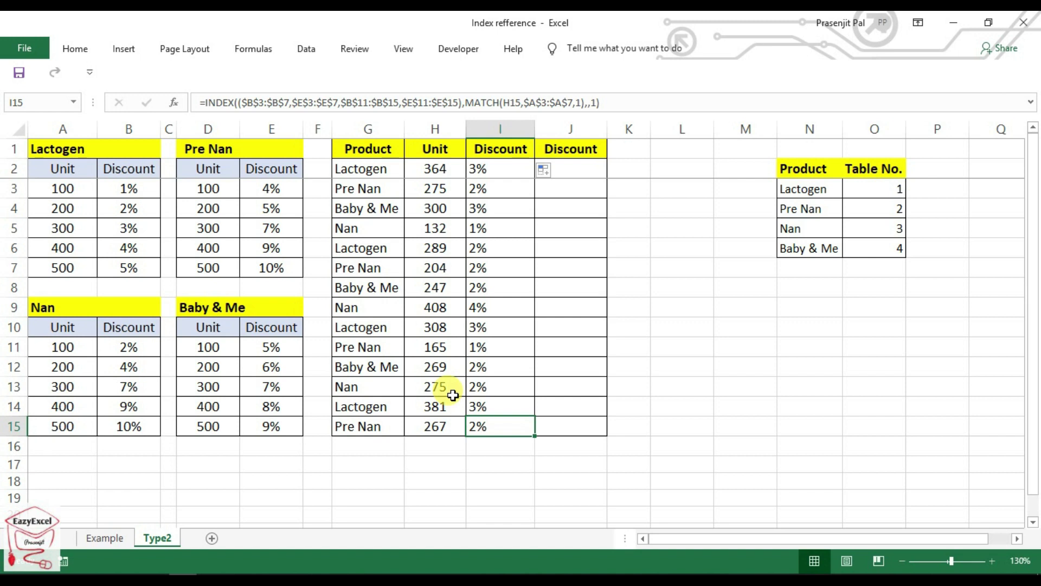
{"action": "left_click", "coordinate": [481, 170]}
{"action": "double_click", "coordinate": [481, 170]}
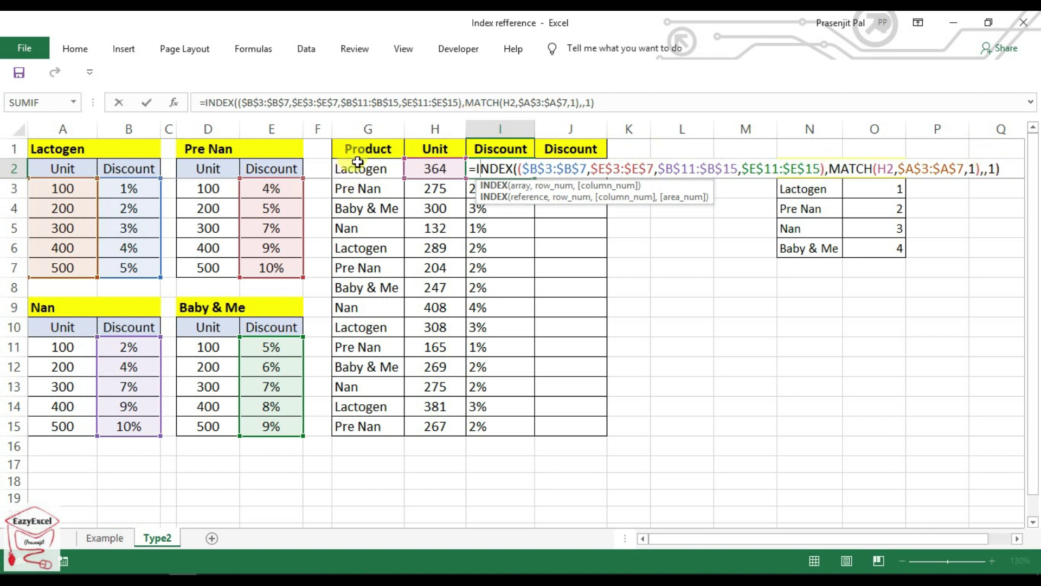
{"action": "key", "text": "ctrl+Return"}
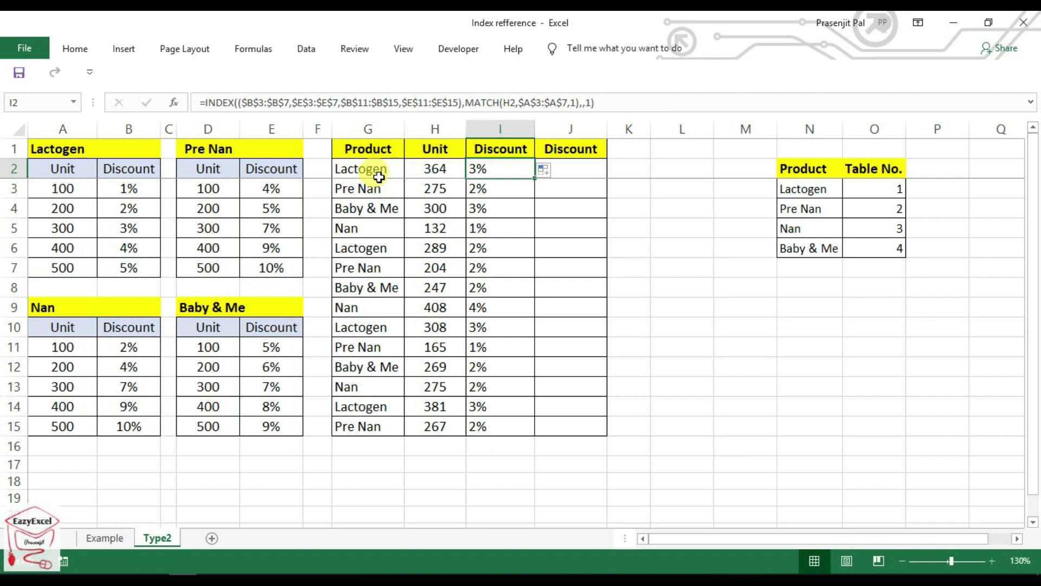
{"action": "left_click", "coordinate": [383, 201]}
{"action": "left_click", "coordinate": [380, 206]}
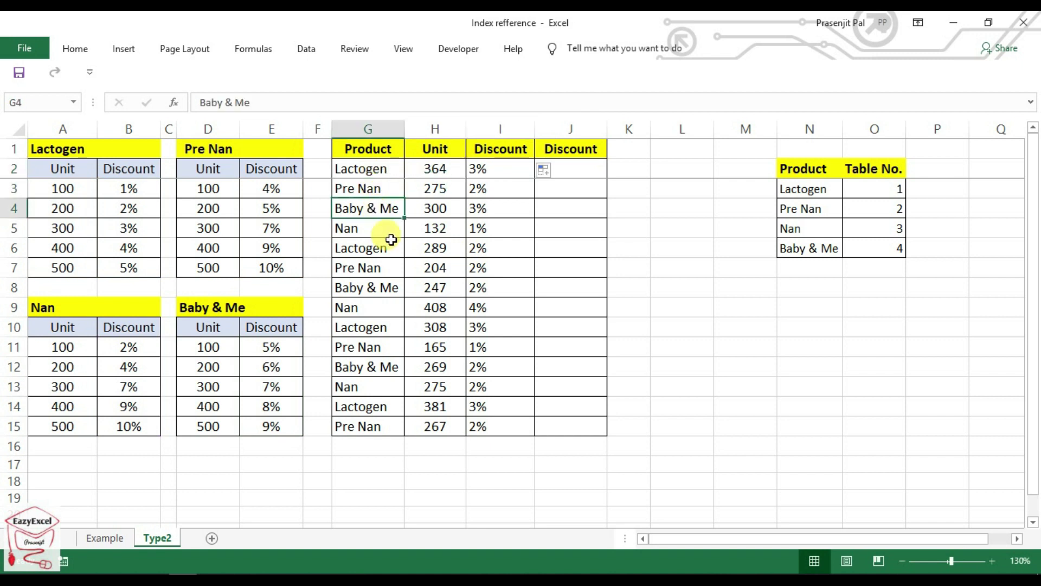
{"action": "double_click", "coordinate": [477, 228]}
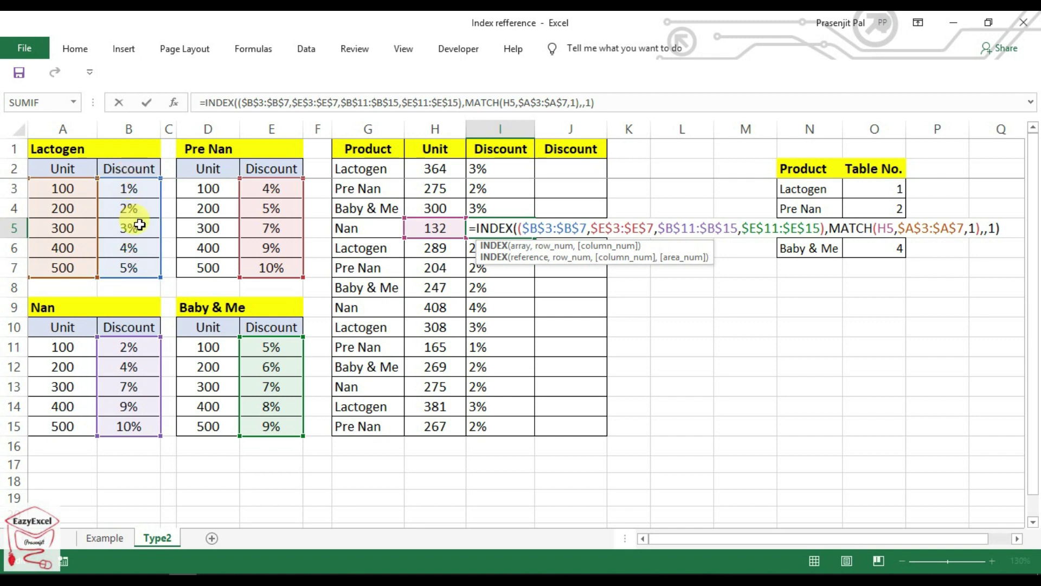
{"action": "key", "text": "Return"}
Compare Nan's 408-unit discount in I9 with the Nan and Lactogen 400-unit rows
{"action": "left_click", "coordinate": [495, 168]}
{"action": "left_click_drag", "start_coordinate": [495, 218], "coordinate": [495, 426]}
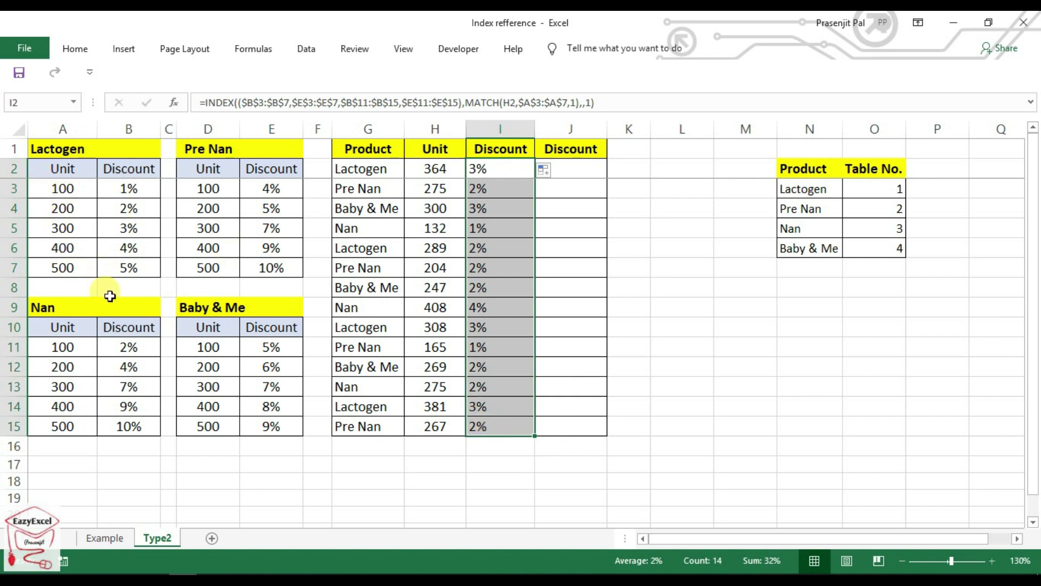
{"action": "left_click_drag", "start_coordinate": [373, 306], "coordinate": [423, 305]}
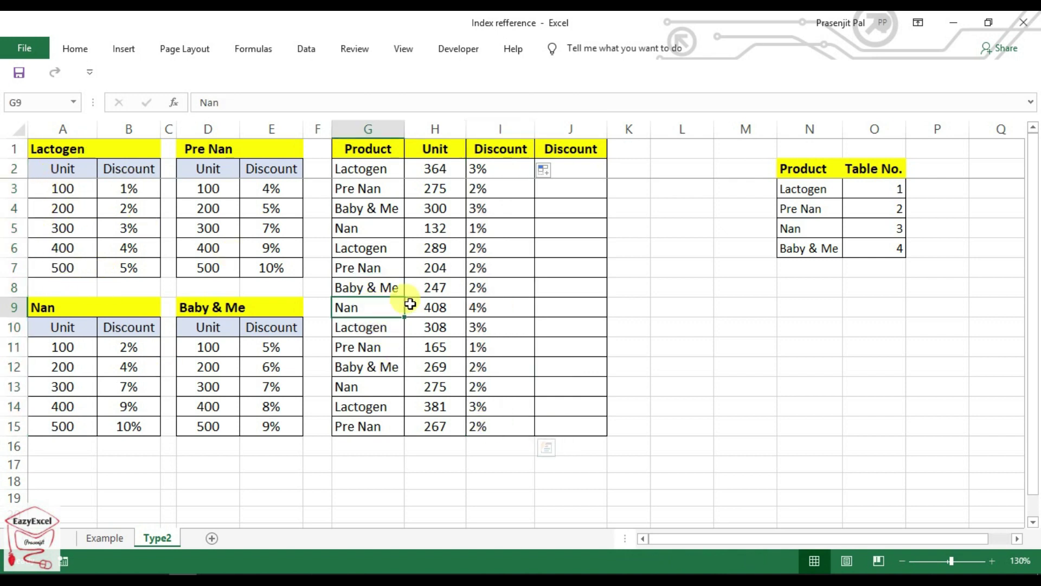
{"action": "left_click", "coordinate": [54, 406]}
{"action": "left_click_drag", "start_coordinate": [98, 407], "coordinate": [108, 407]}
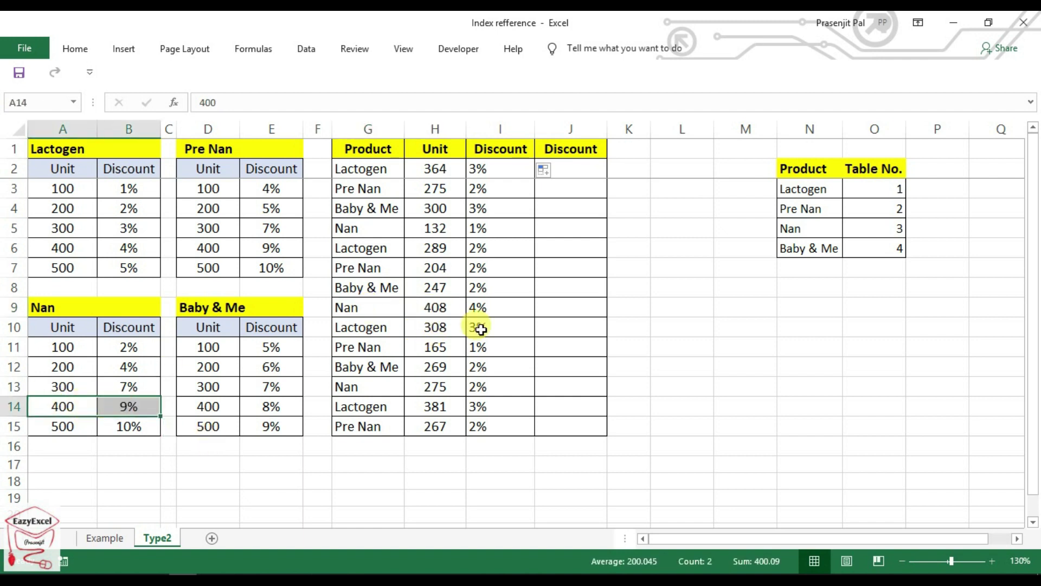
{"action": "left_click", "coordinate": [485, 309]}
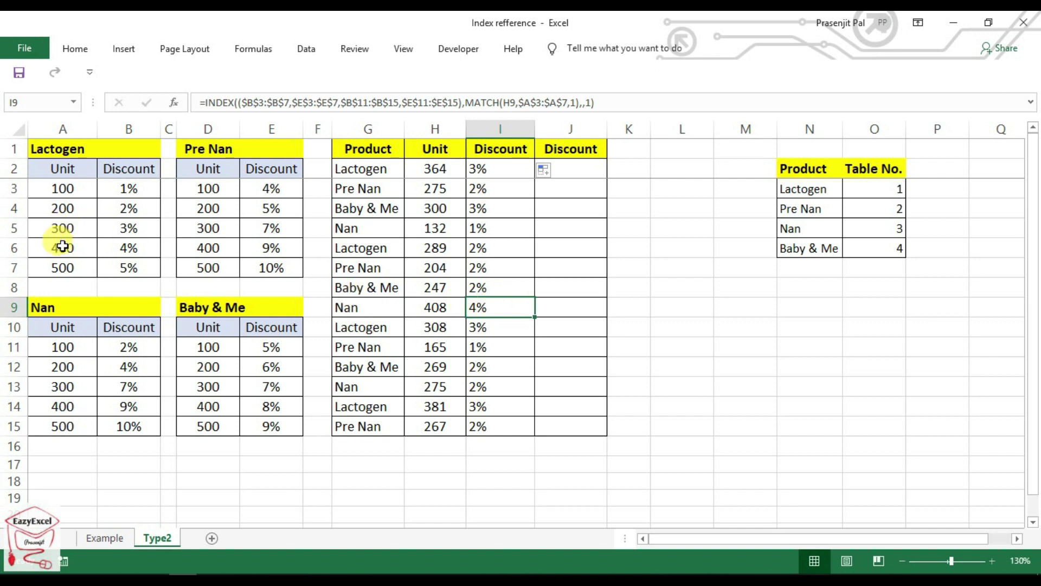
{"action": "left_click_drag", "start_coordinate": [61, 246], "coordinate": [107, 247]}
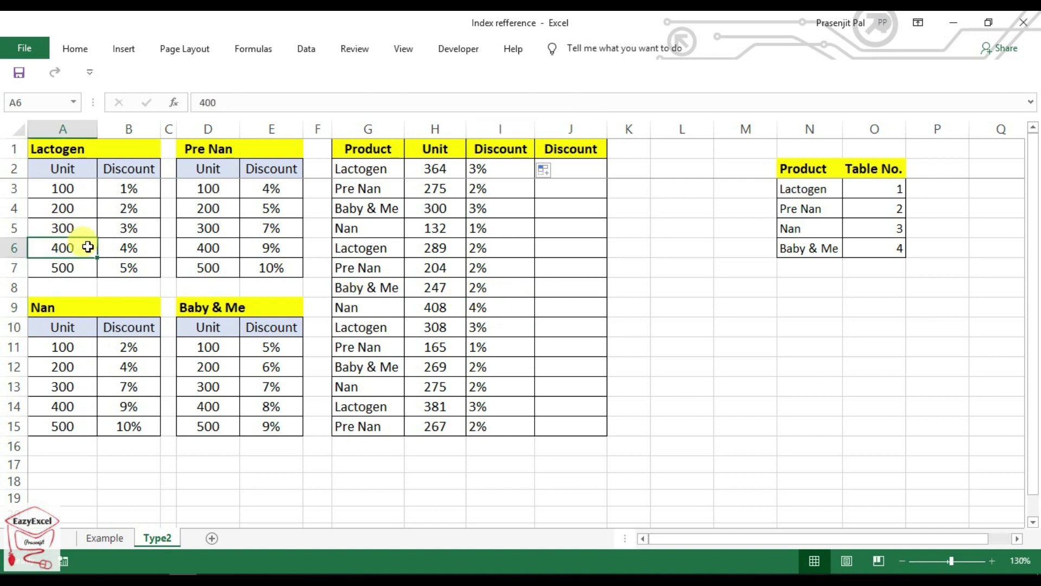
{"action": "left_click", "coordinate": [133, 245]}
{"action": "left_click", "coordinate": [478, 308]}
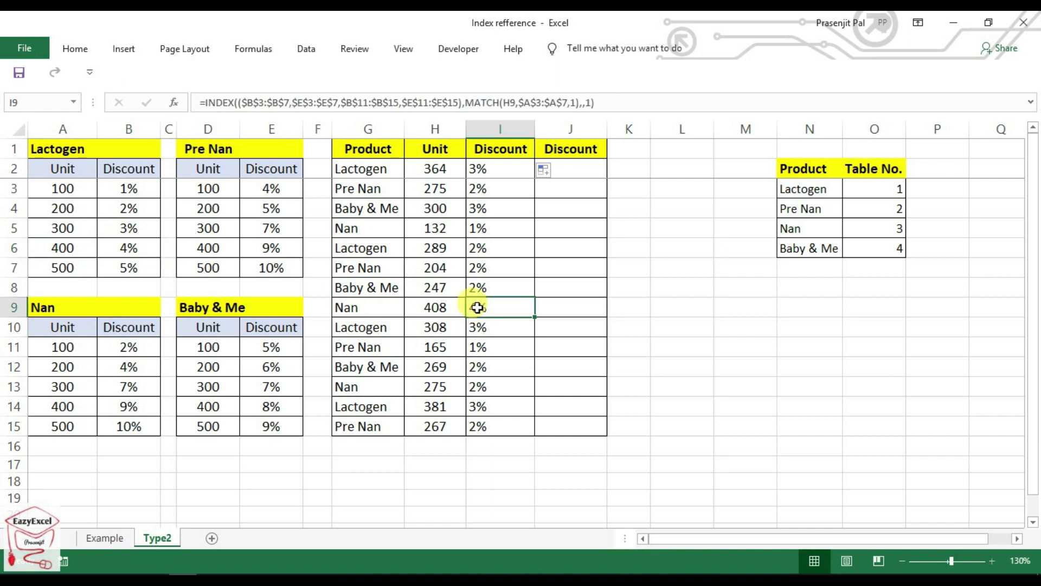
{"action": "left_click", "coordinate": [495, 174]}
{"action": "double_click", "coordinate": [495, 174]}
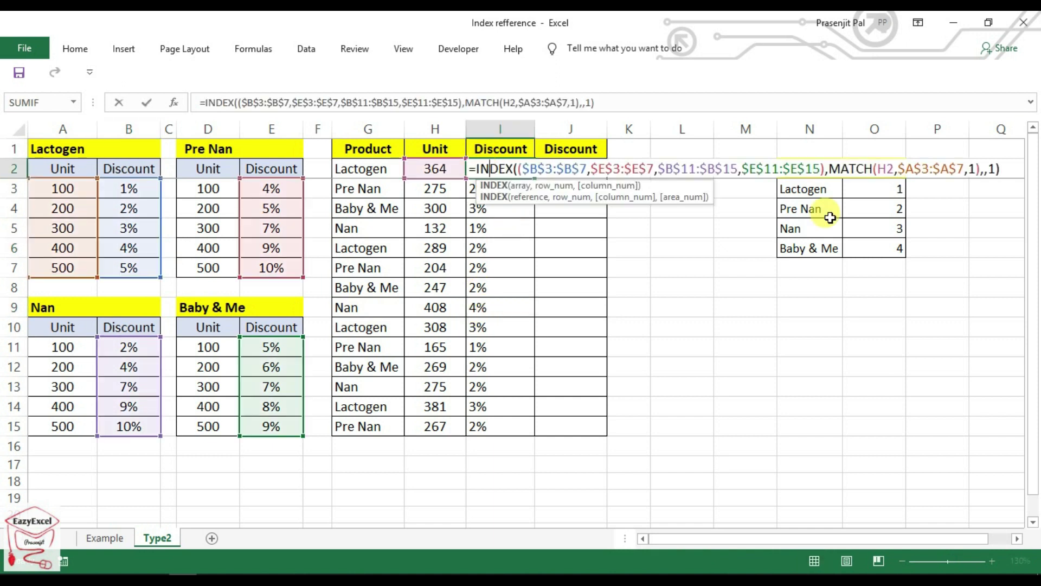
Replace the fixed area number 1 with a VLOOKUP of the product in G2
{"action": "left_click", "coordinate": [995, 169]}
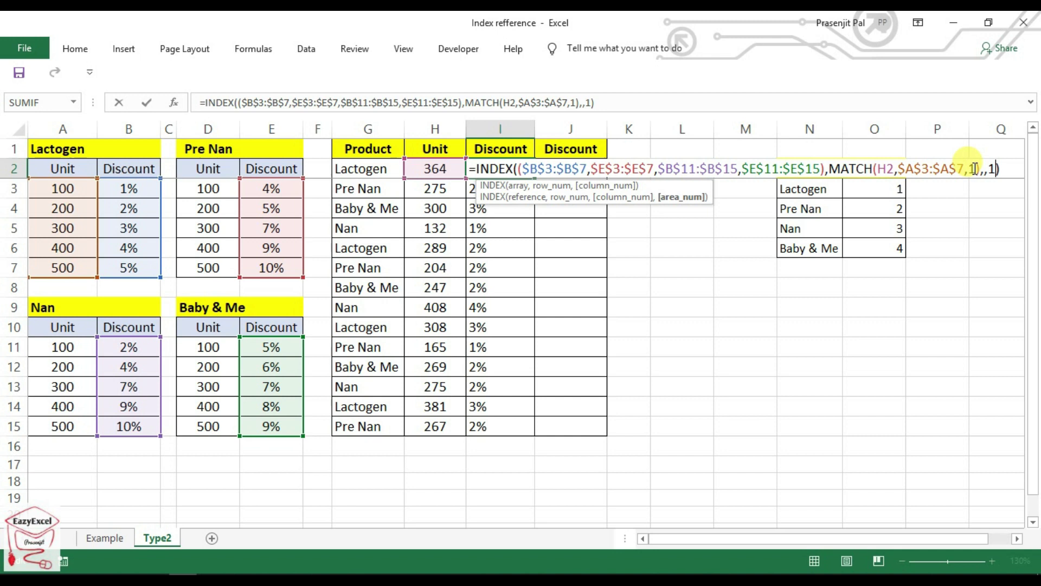
{"action": "key", "text": "BackSpace"}
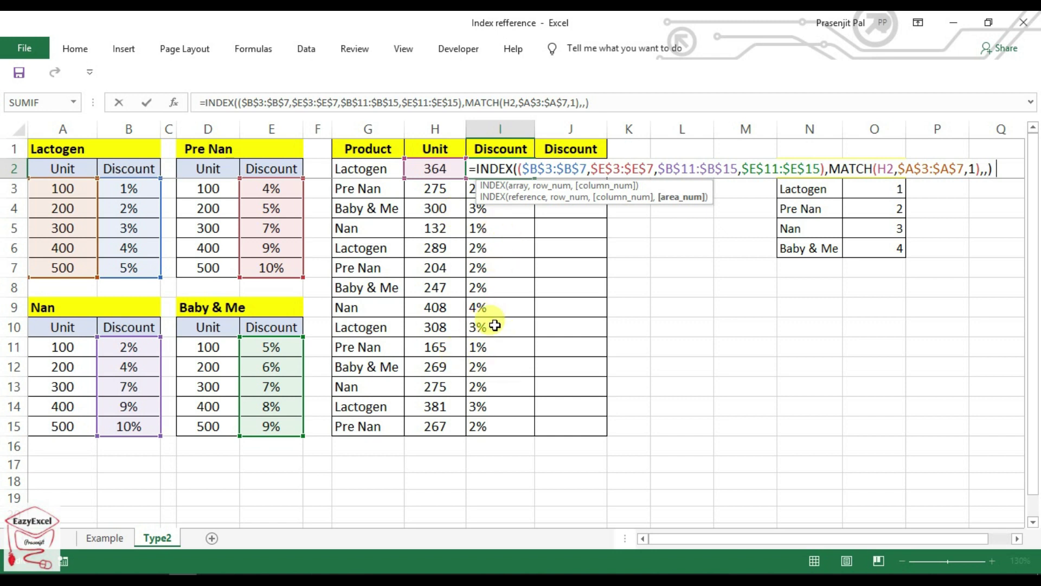
{"action": "type", "text": "Vlook"}
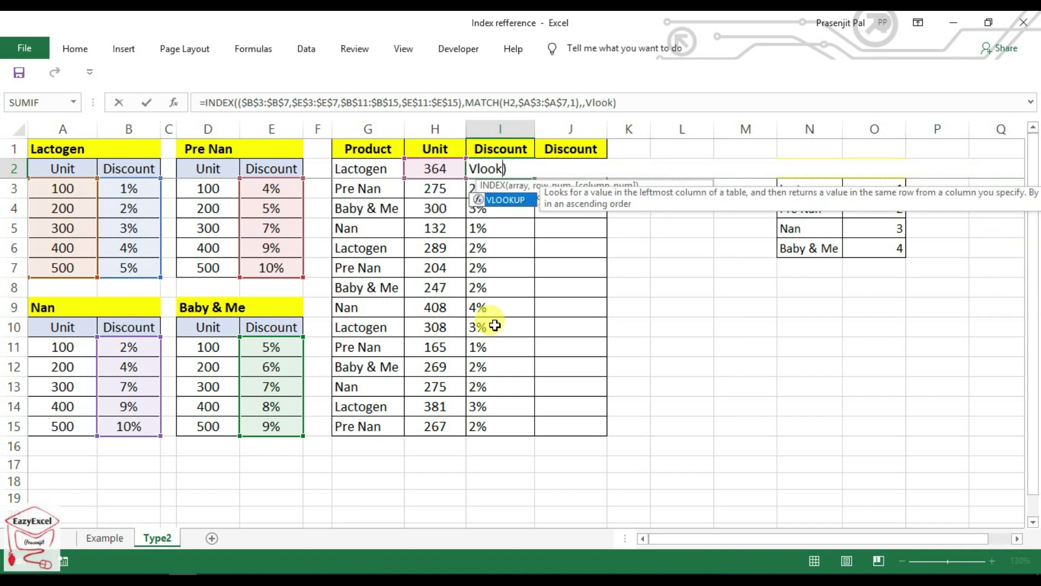
{"action": "key", "text": "Tab"}
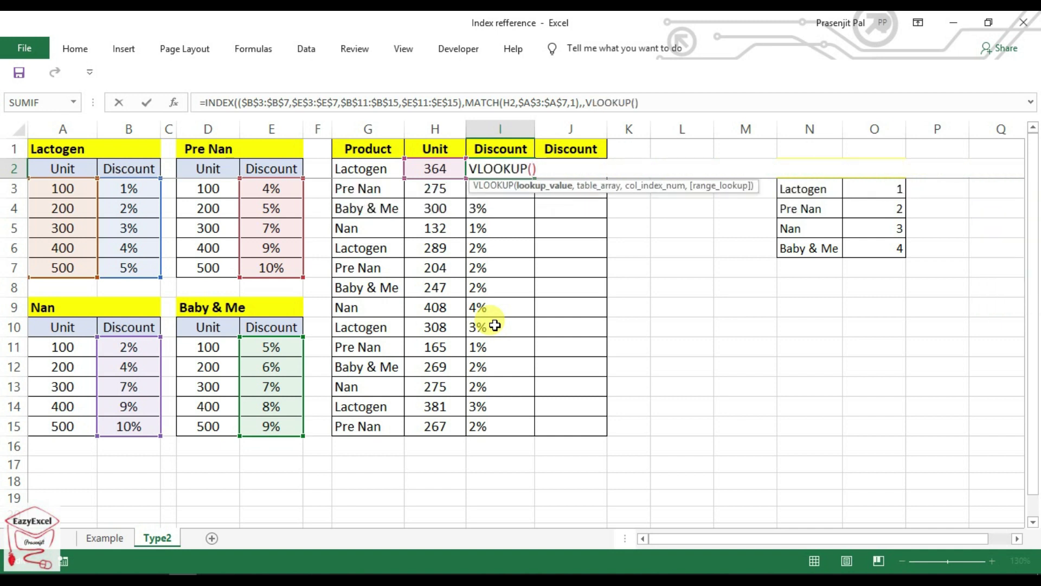
{"action": "left_click", "coordinate": [371, 166]}
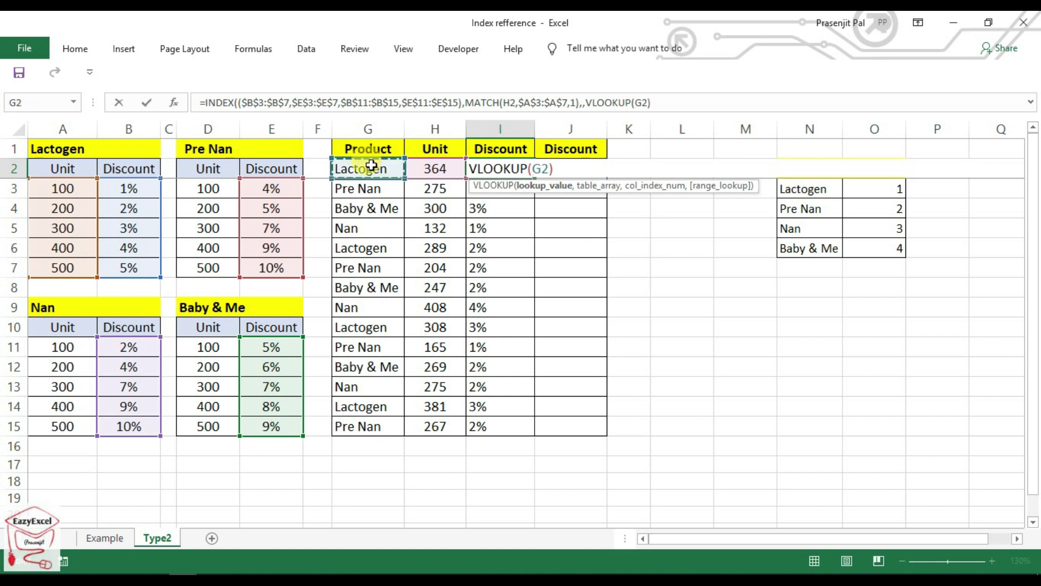
{"action": "type", "text": ","}
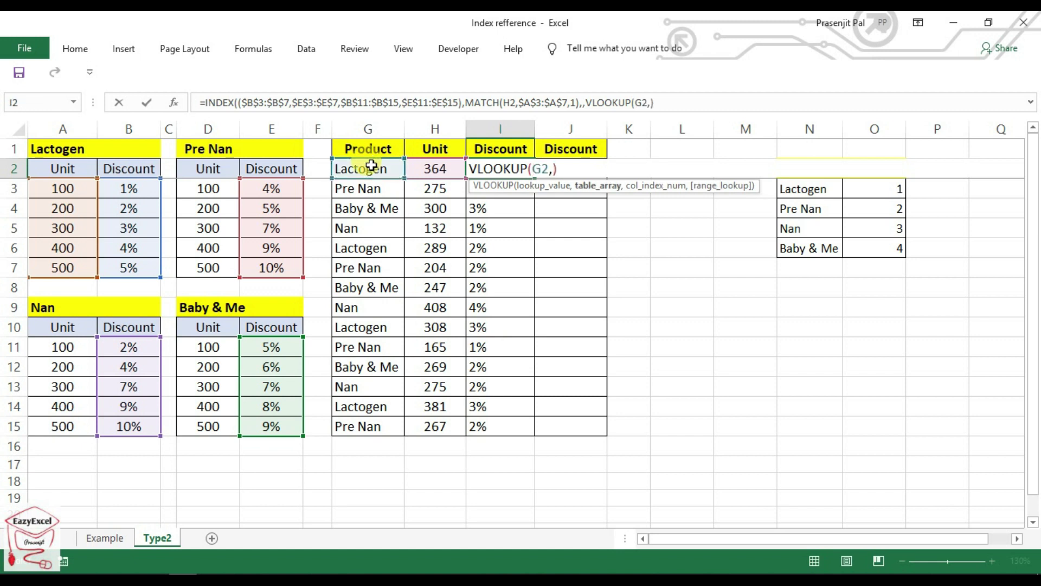
Complete the VLOOKUP with range $N$3:$O$6, column 2, exact match, and enter it
{"action": "left_click", "coordinate": [817, 189]}
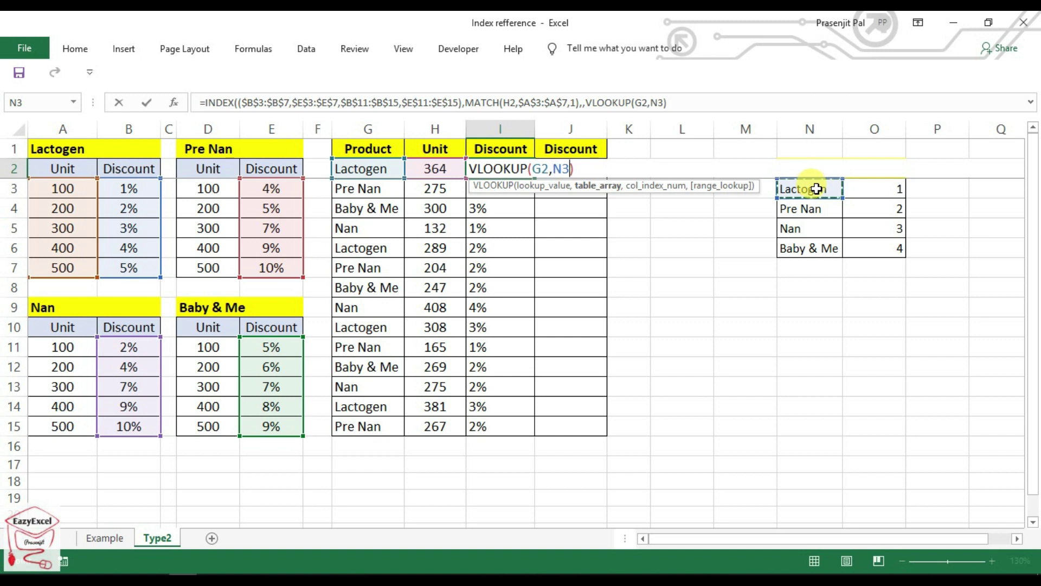
{"action": "key", "text": "shift+Right"}
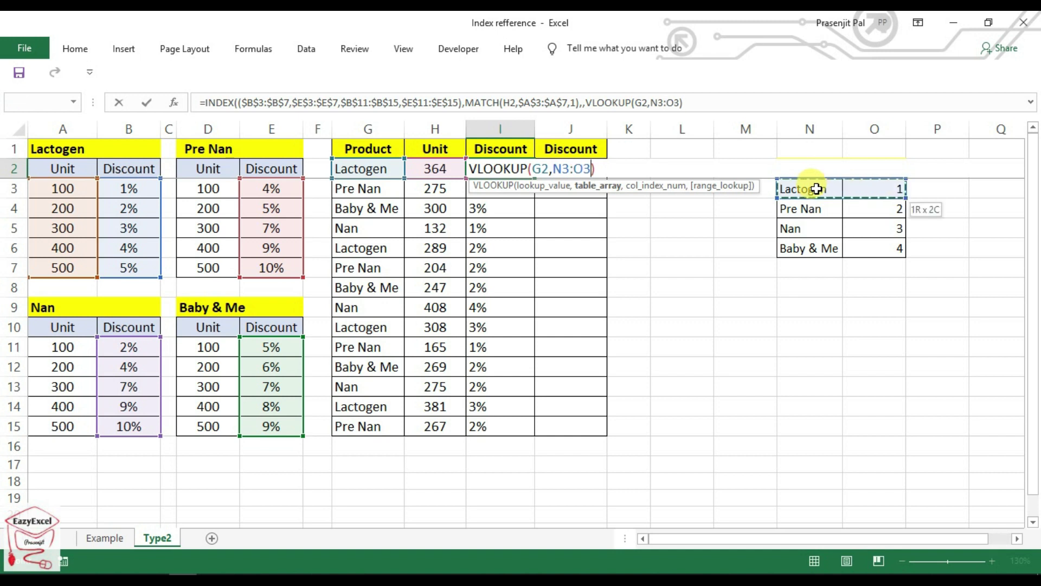
{"action": "key", "text": "shift+Down"}
{"action": "key", "text": "shift+Down"}
{"action": "key", "text": "shift+Down"}
{"action": "key", "text": "shift+Down"}
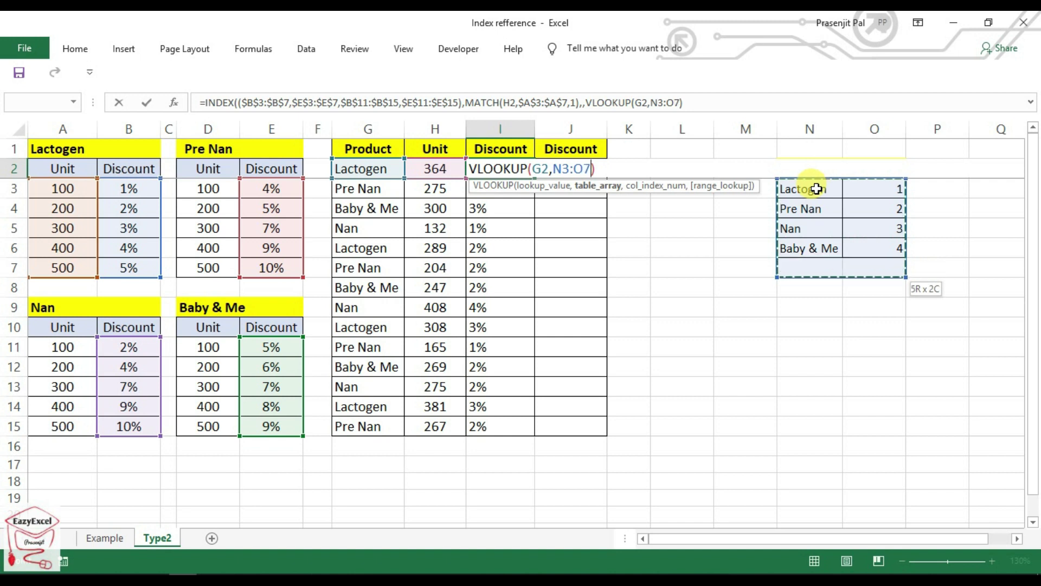
{"action": "left_click_drag", "start_coordinate": [816, 188], "coordinate": [870, 252]}
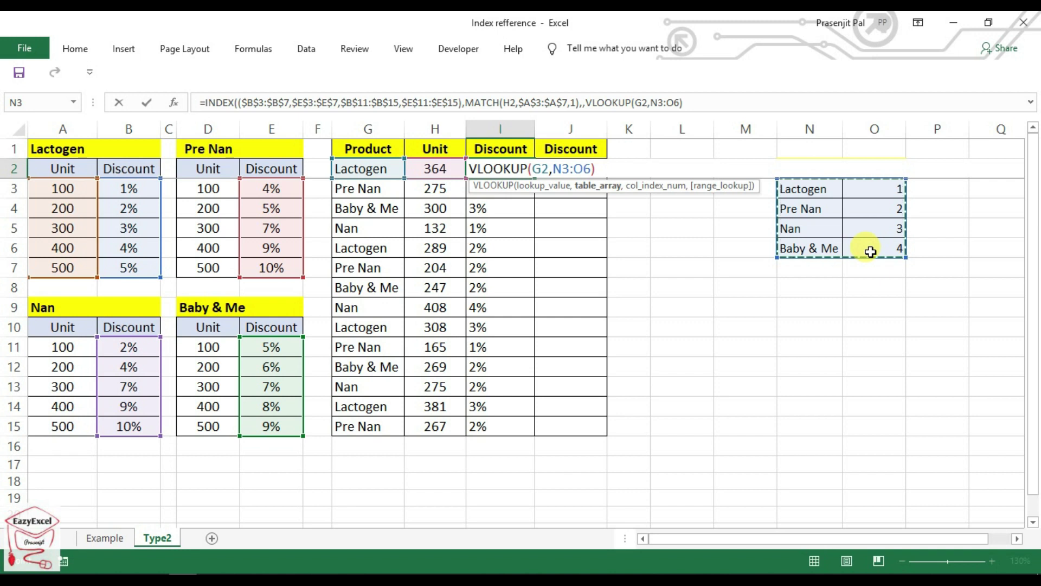
{"action": "key", "text": "F4"}
{"action": "type", "text": "$O$6,"}
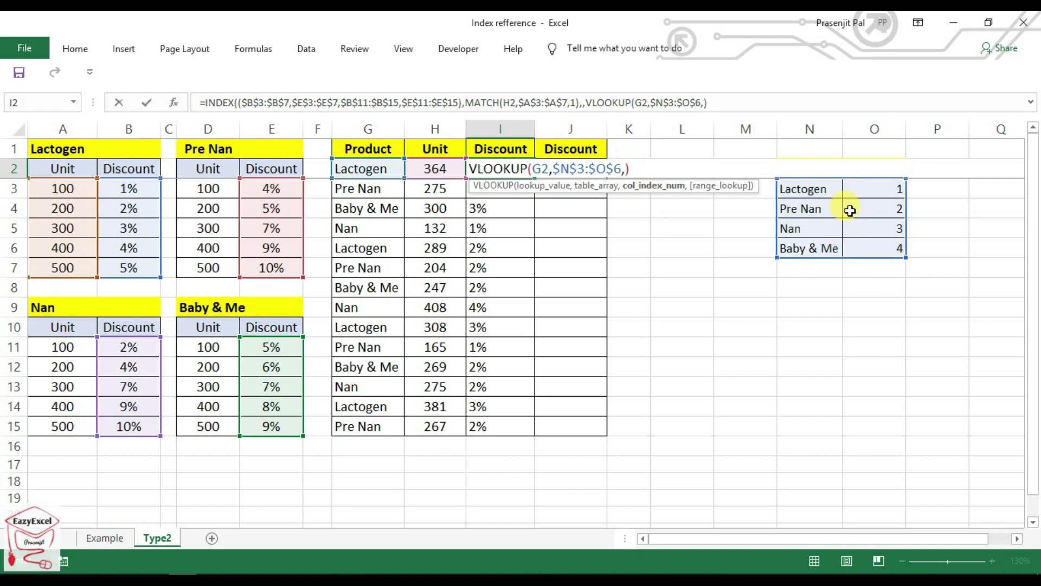
{"action": "type", "text": ",0"}
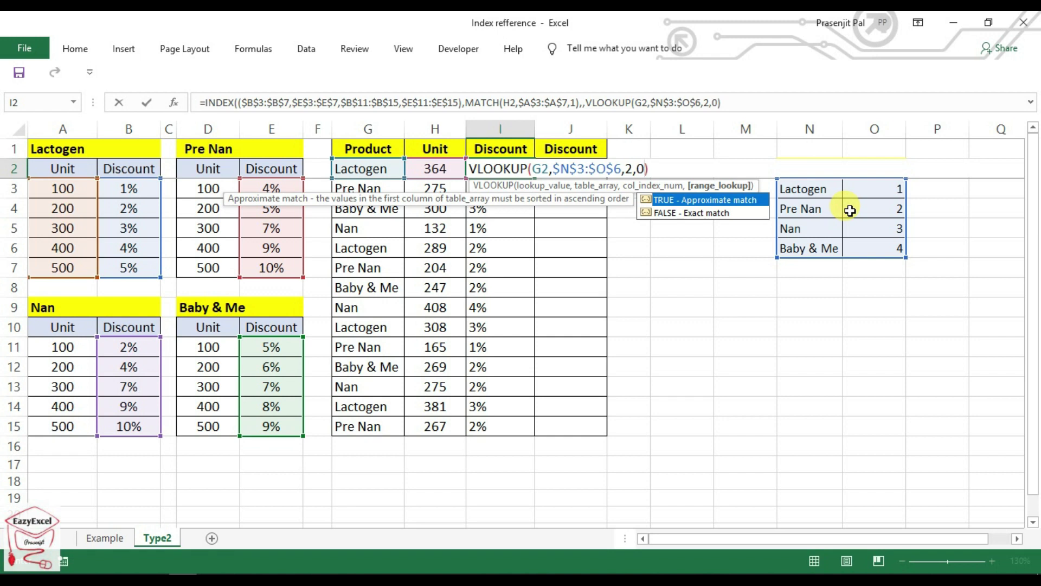
{"action": "type", "text": ")"}
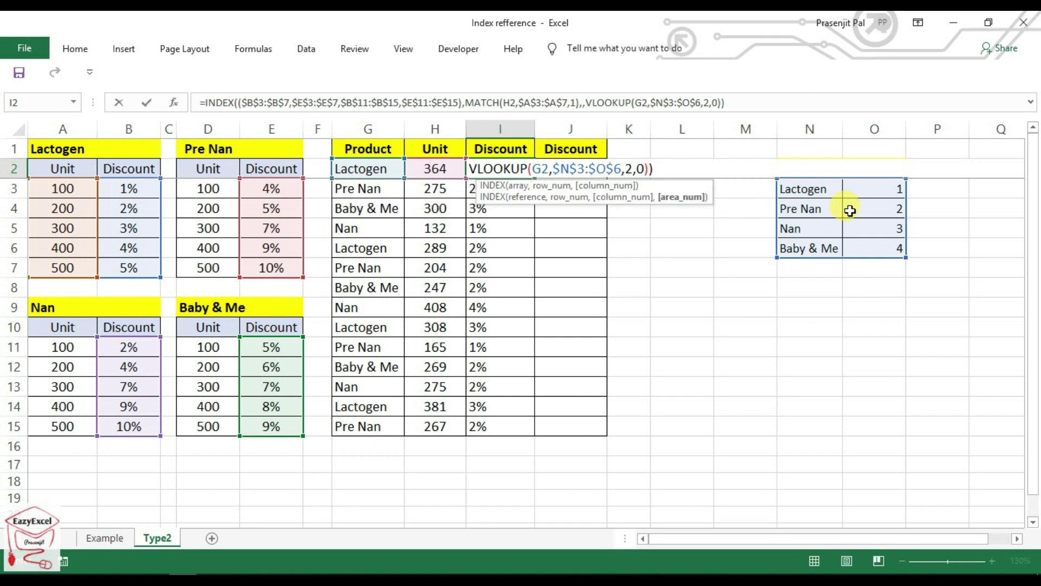
{"action": "key", "text": "Return"}
{"action": "left_click", "coordinate": [505, 160]}
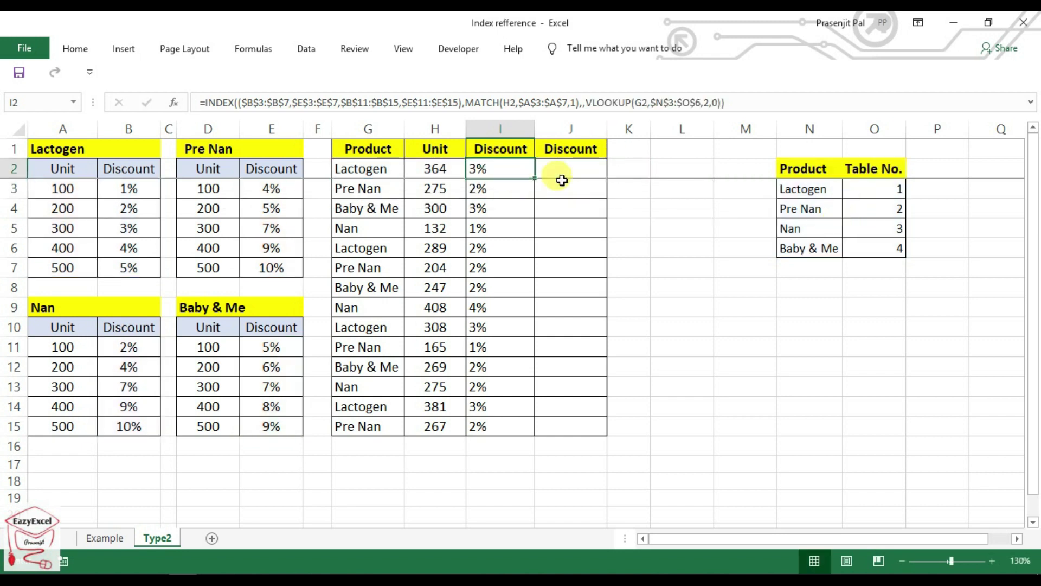
{"action": "left_click_drag", "start_coordinate": [535, 178], "coordinate": [517, 416]}
{"action": "left_click_drag", "start_coordinate": [517, 430], "coordinate": [518, 428]}
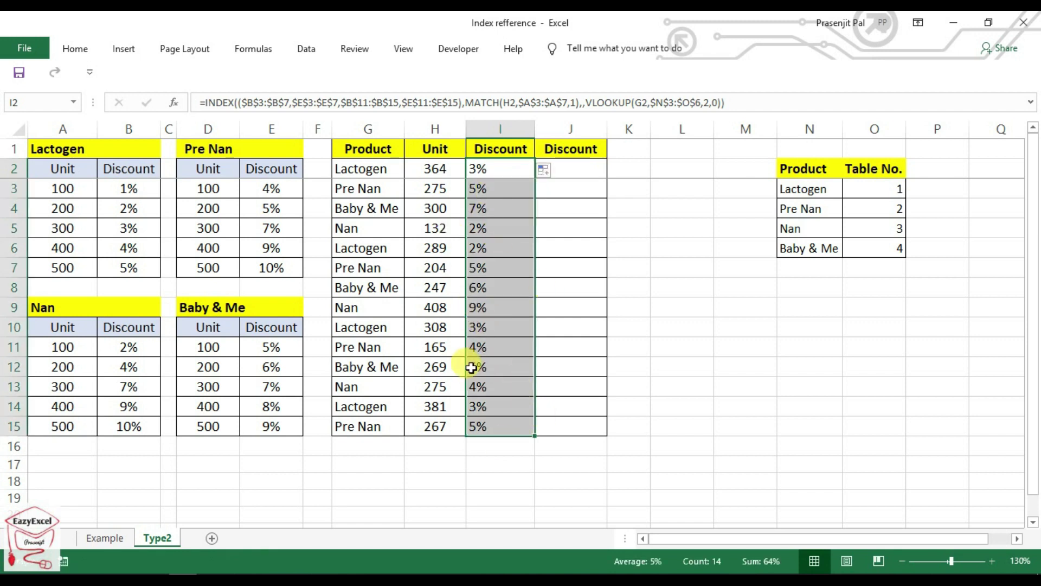
{"action": "left_click", "coordinate": [365, 427]}
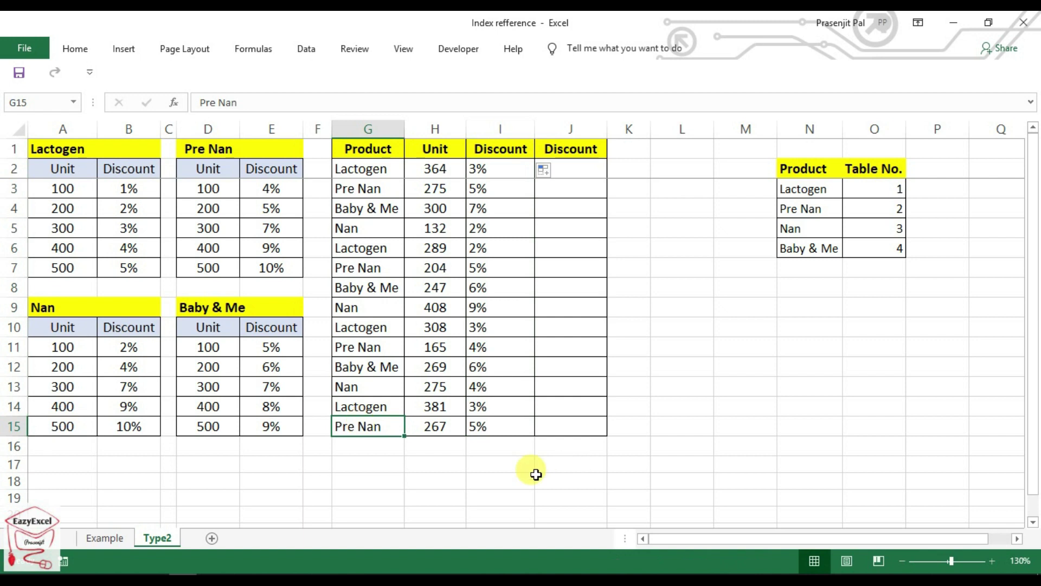
{"action": "left_click_drag", "start_coordinate": [210, 208], "coordinate": [249, 208]}
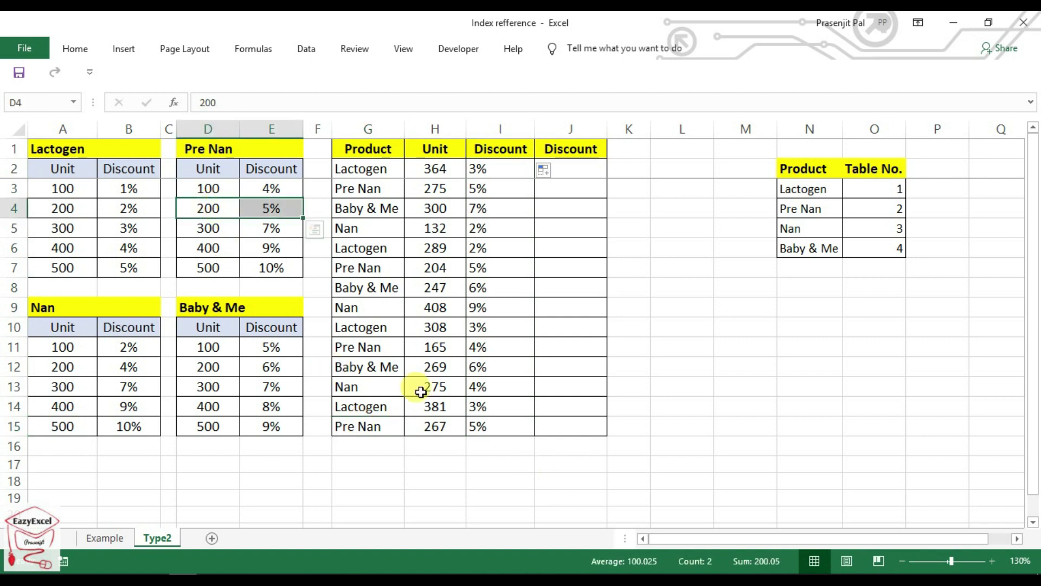
{"action": "left_click", "coordinate": [477, 426]}
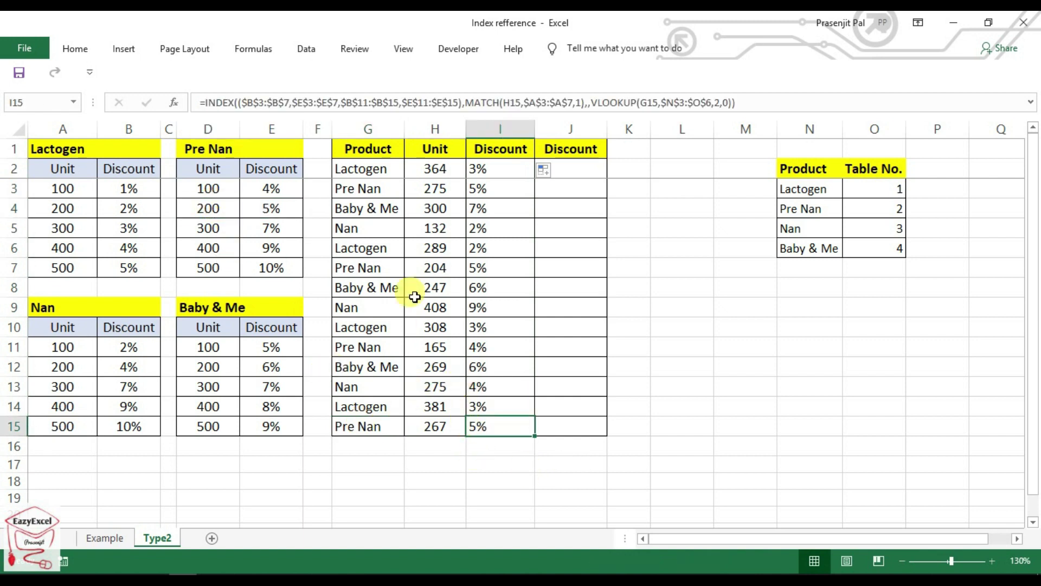
{"action": "left_click_drag", "start_coordinate": [385, 288], "coordinate": [480, 288]}
{"action": "left_click_drag", "start_coordinate": [221, 372], "coordinate": [271, 368]}
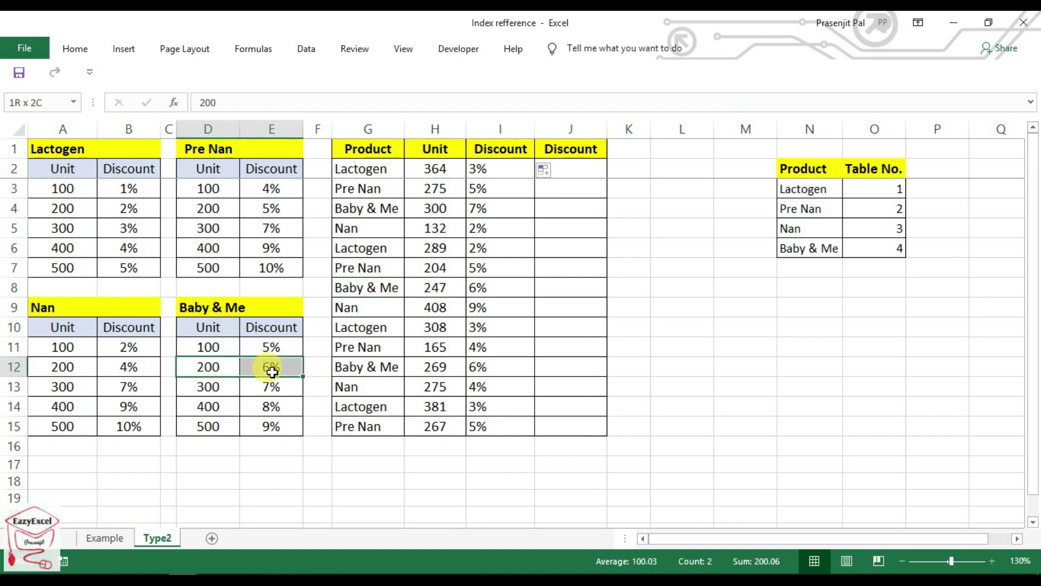
{"action": "left_click", "coordinate": [504, 286]}
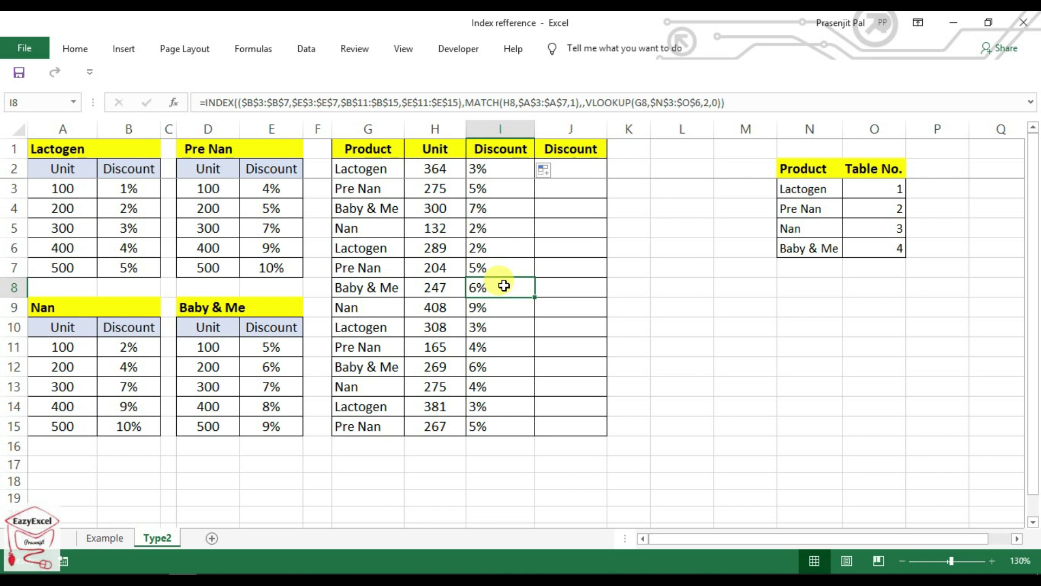
{"action": "left_click_drag", "start_coordinate": [499, 171], "coordinate": [504, 423]}
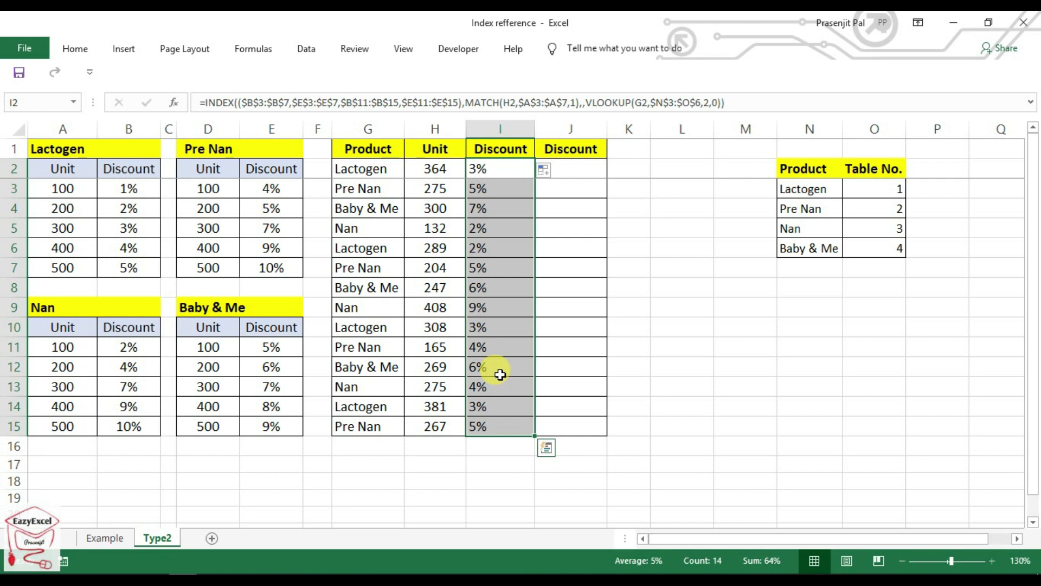
In J2, start an INDEX formula with the Lactogen Discount range B3:B7 as the first area
{"action": "left_click", "coordinate": [568, 164]}
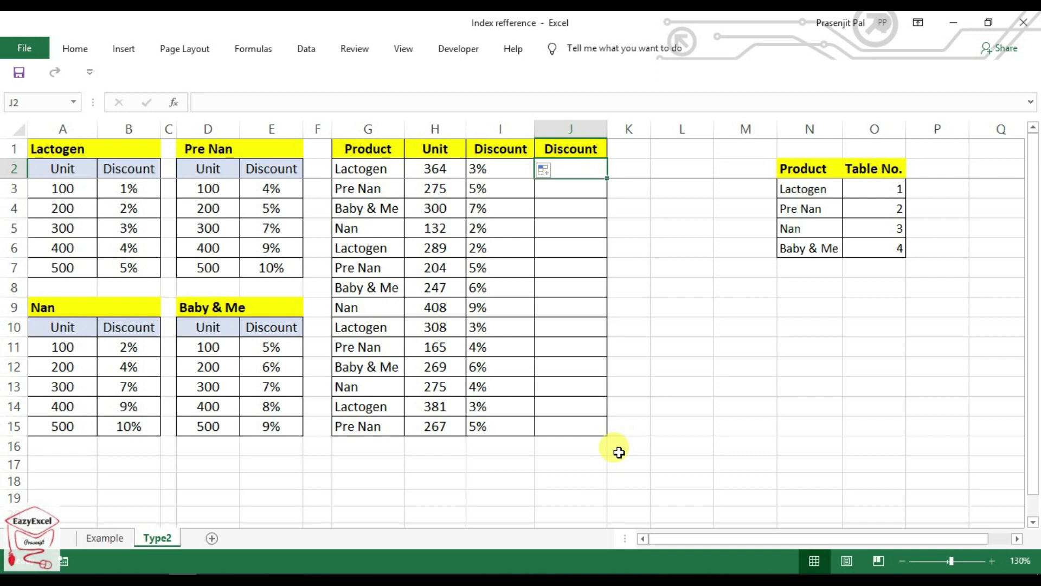
{"action": "type", "text": "=inde"}
{"action": "key", "text": "Tab"}
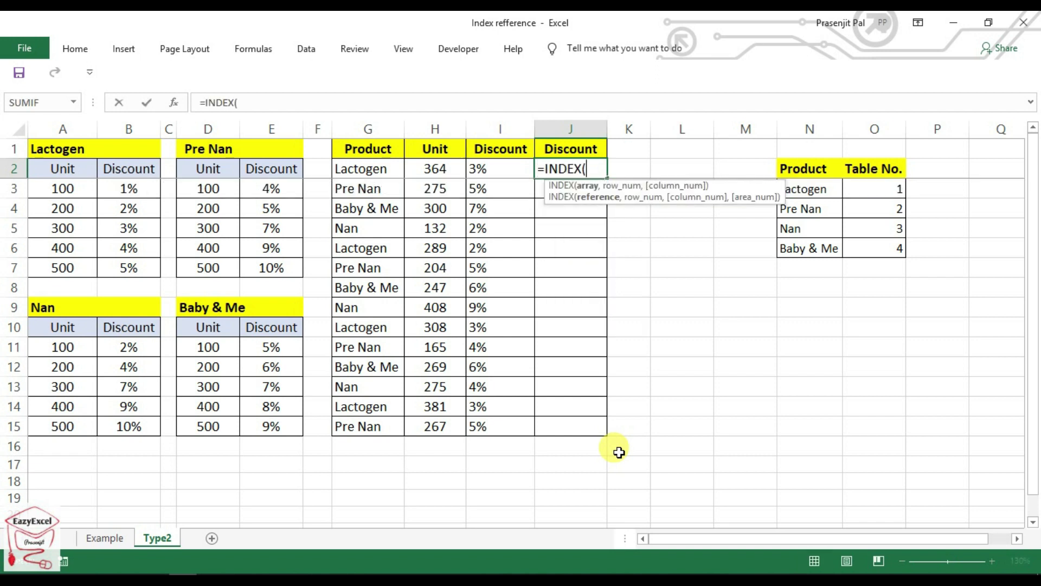
{"action": "type", "text": "("}
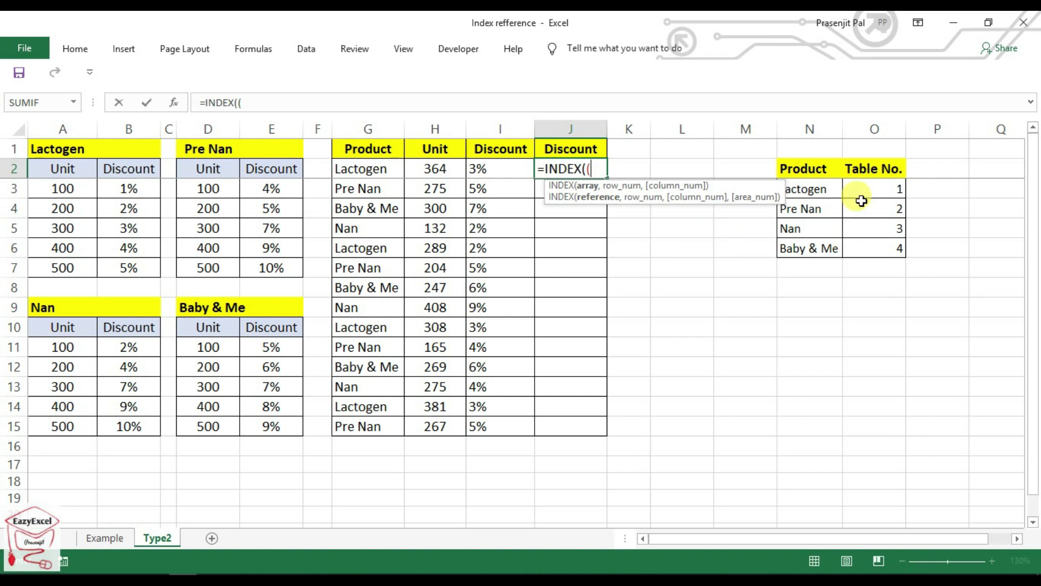
{"action": "left_click_drag", "start_coordinate": [130, 188], "coordinate": [144, 267]}
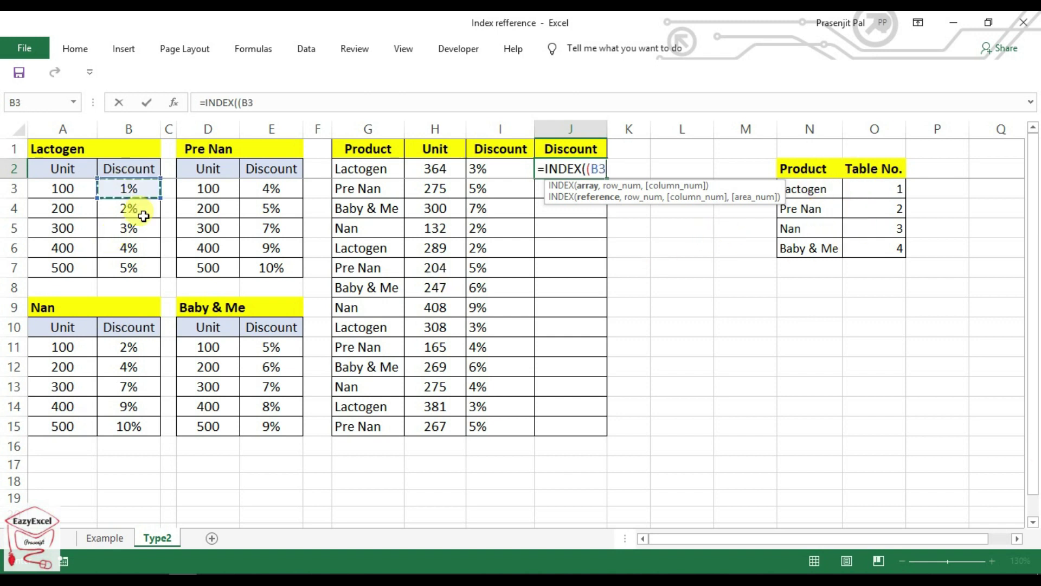
{"action": "type", "text": ":B7,"}
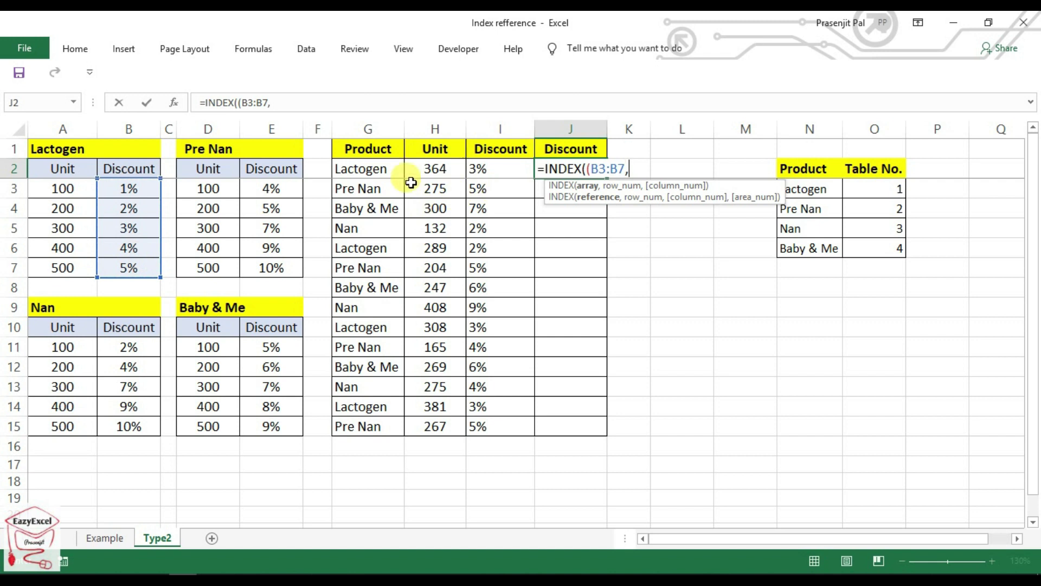
Add the E3:E7, B11:B15 and E11:E15 Discount ranges and make all four ranges absolute
{"action": "left_click_drag", "start_coordinate": [271, 189], "coordinate": [271, 268]}
{"action": "type", "text": ","}
{"action": "mouse_move", "coordinate": [126, 347]}
{"action": "left_mouse_down"}
{"action": "mouse_move", "coordinate": [127, 438]}
{"action": "mouse_move", "coordinate": [127, 425]}
{"action": "left_mouse_up"}
{"action": "type", "text": ","}
{"action": "left_click_drag", "start_coordinate": [277, 346], "coordinate": [274, 428]}
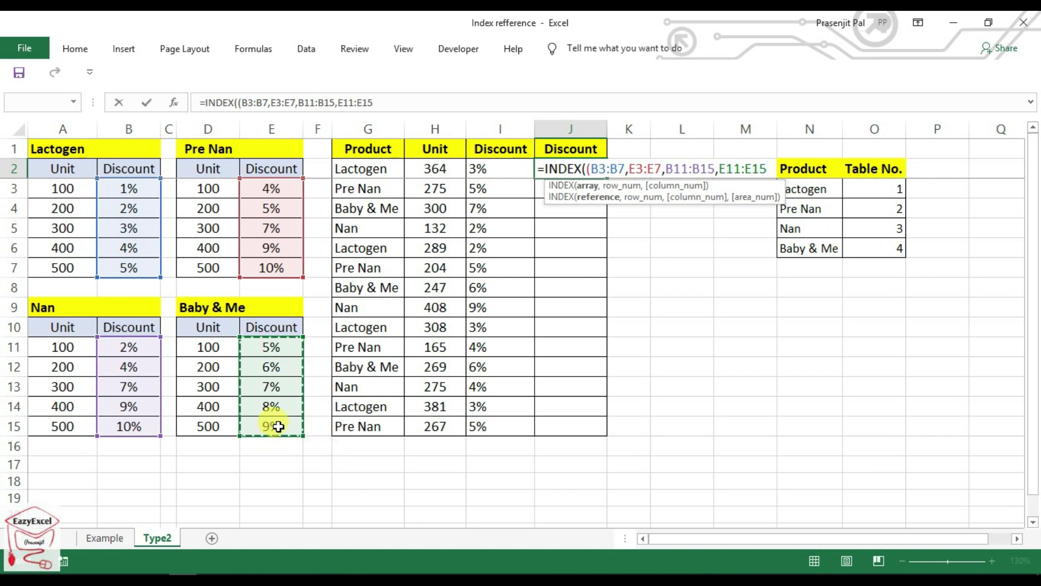
{"action": "left_click_drag", "start_coordinate": [767, 170], "coordinate": [596, 170]}
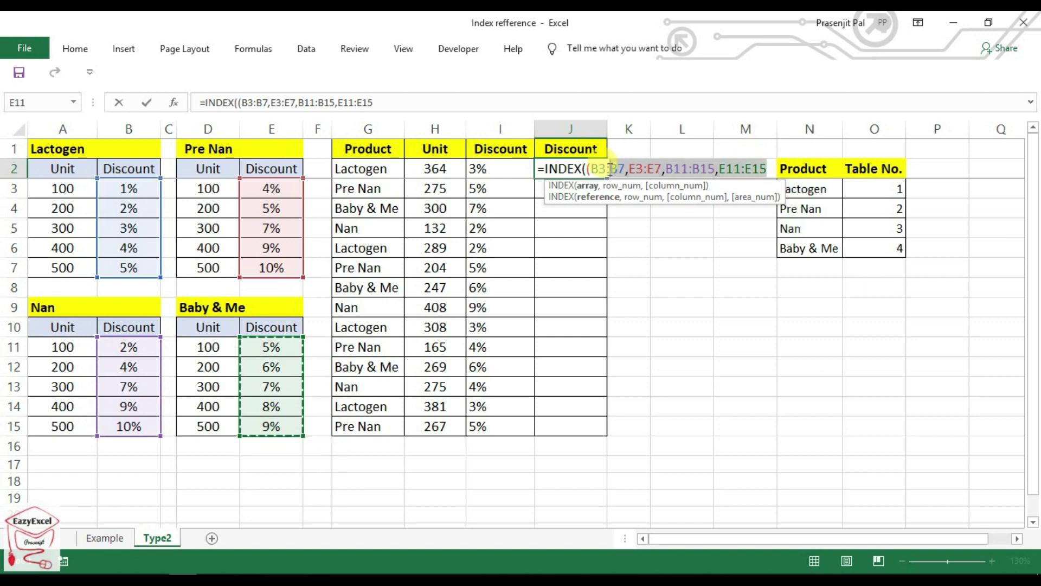
{"action": "key", "text": "F4"}
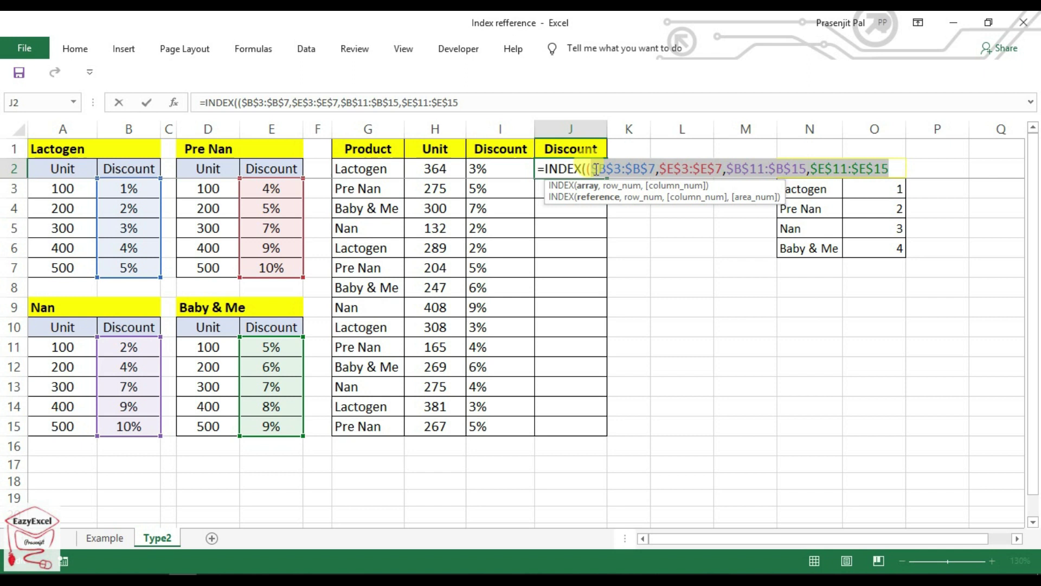
{"action": "key", "text": "End"}
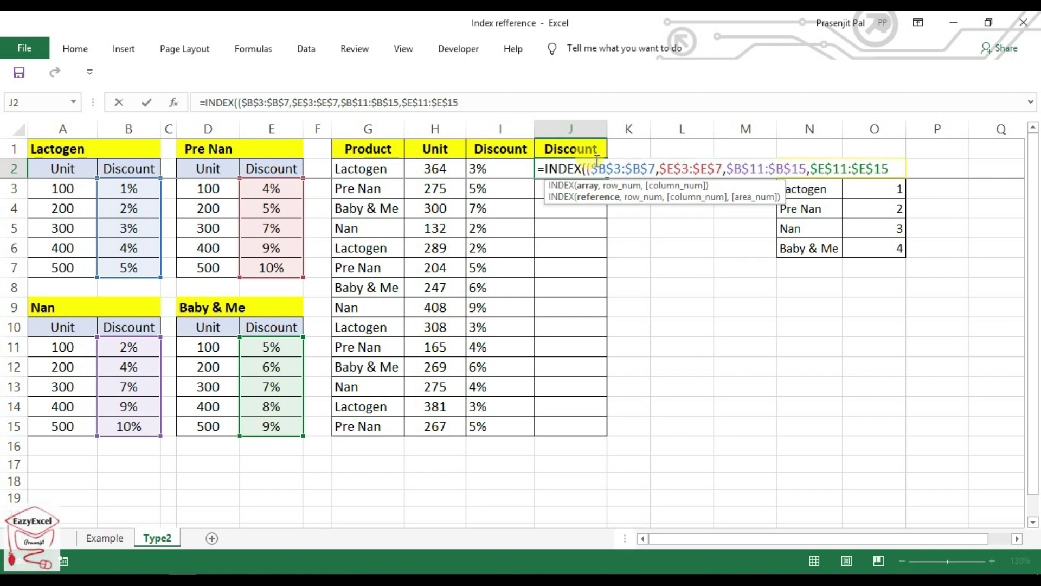
Add MATCH(H2,$A$11:$A$15,1) as the row argument, skip the column argument, and begin another MATCH
{"action": "type", "text": "),match"}
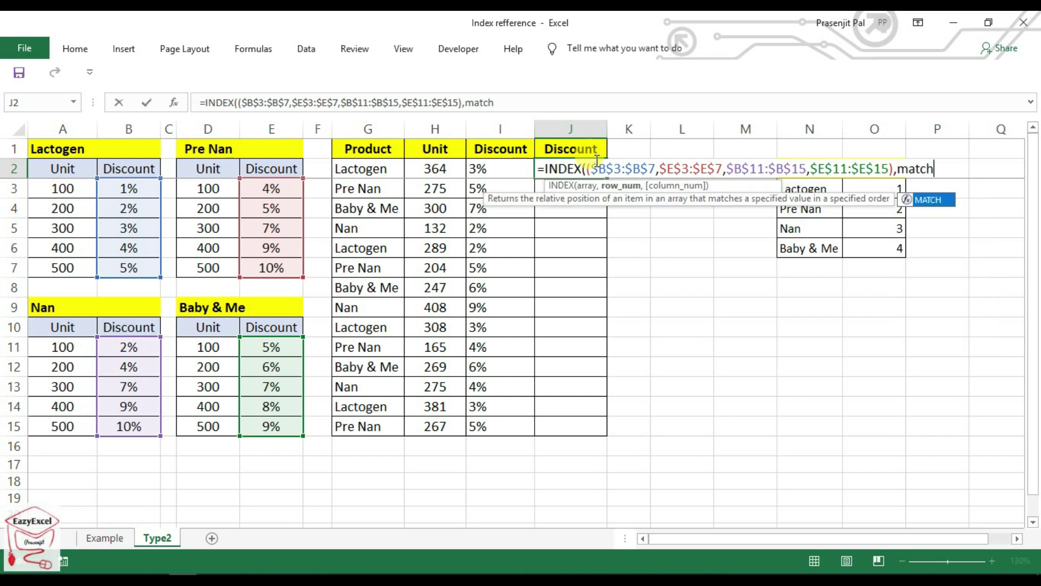
{"action": "key", "text": "Tab"}
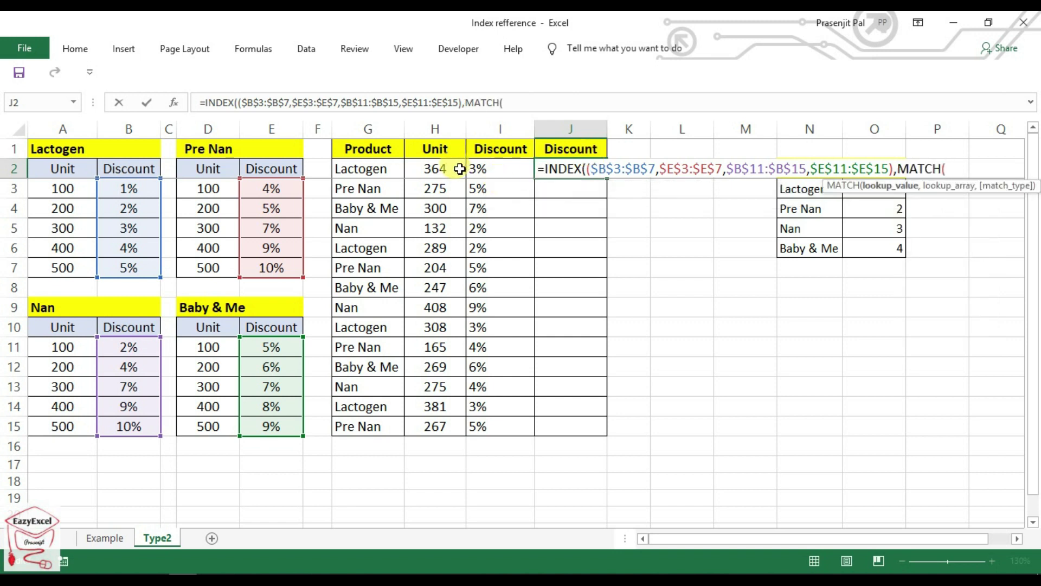
{"action": "left_click", "coordinate": [460, 169]}
{"action": "type", "text": ","}
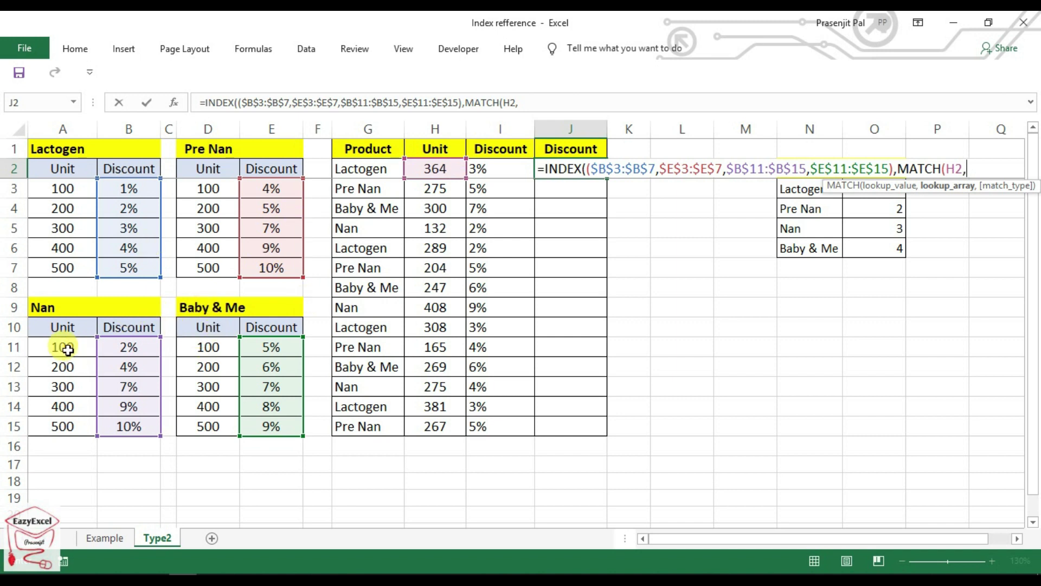
{"action": "left_click_drag", "start_coordinate": [67, 350], "coordinate": [74, 429]}
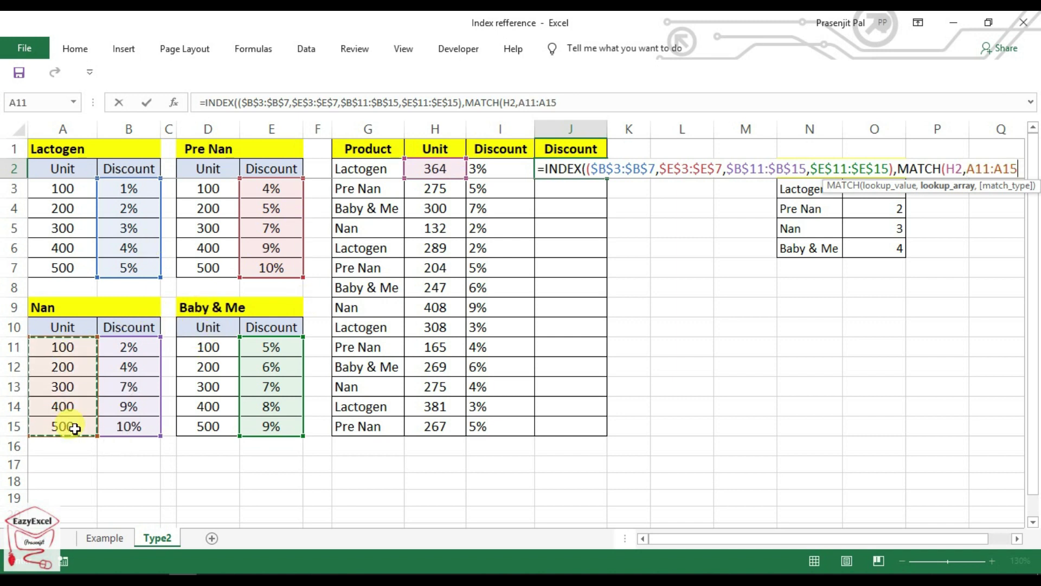
{"action": "key", "text": "F4"}
{"action": "type", "text": "$A$15,"}
{"action": "type", "text": "15,1"}
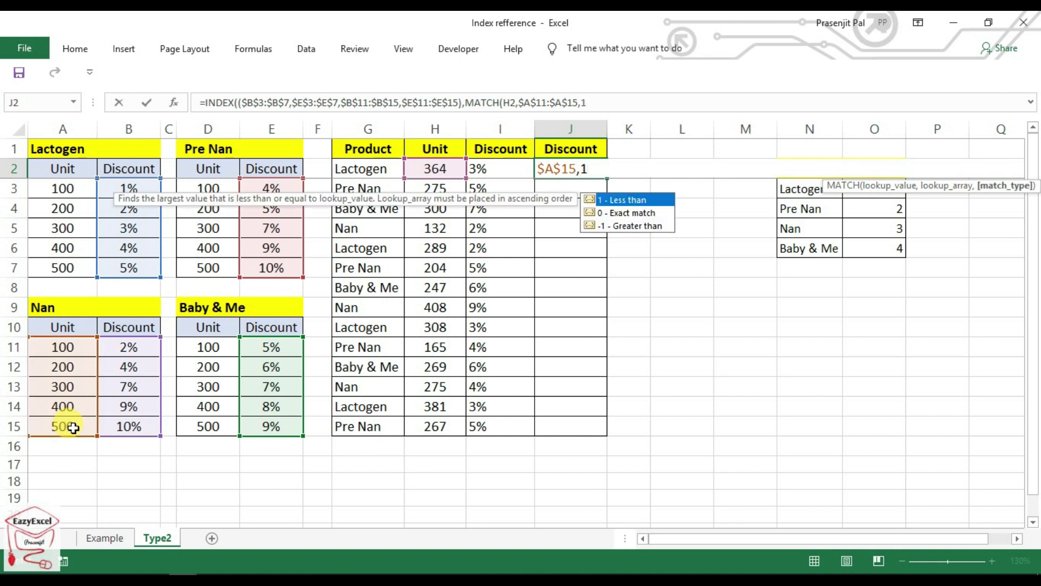
{"action": "type", "text": "),"}
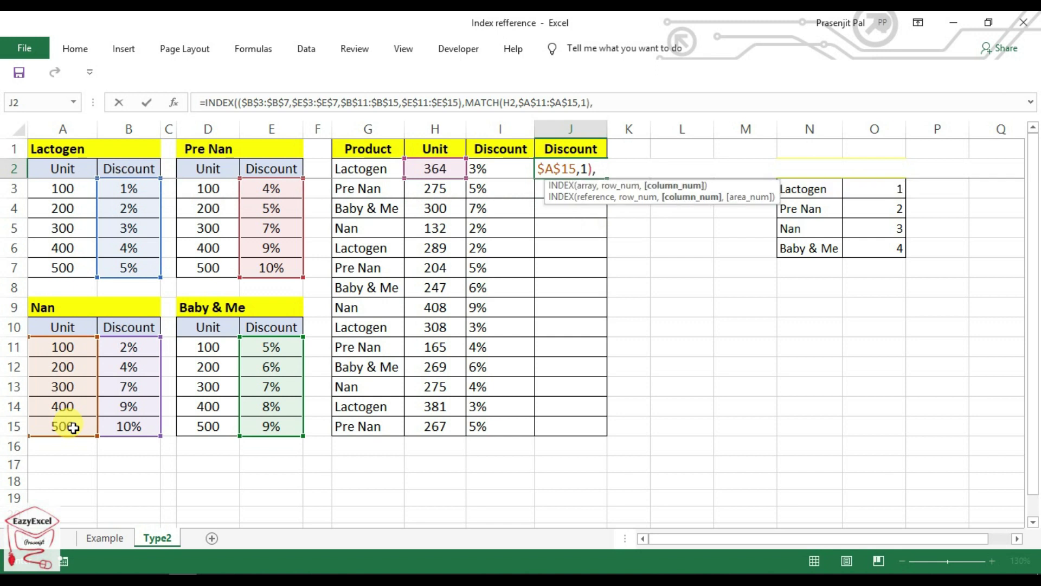
{"action": "type", "text": ","}
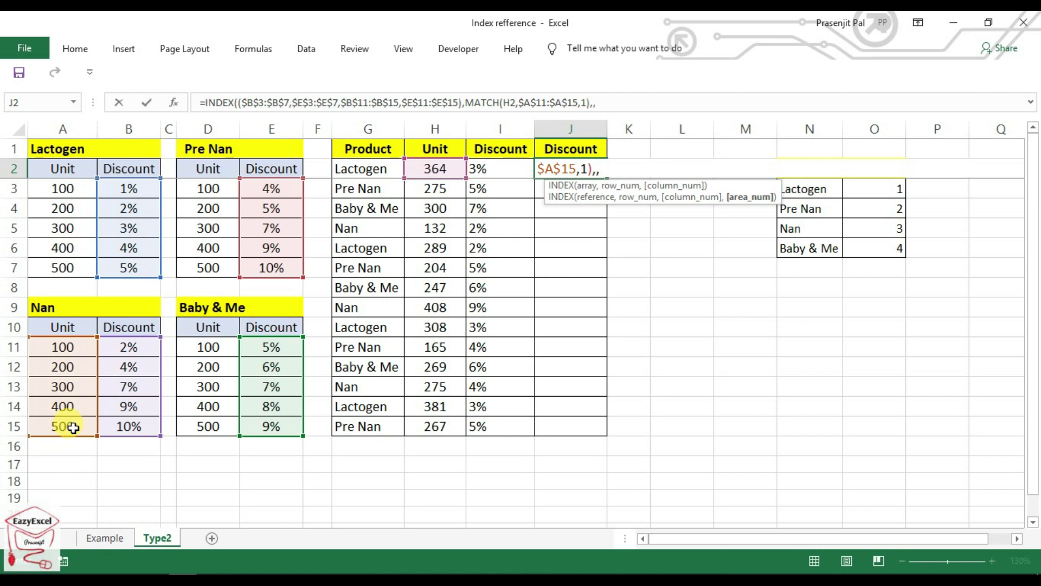
{"action": "type", "text": "ma"}
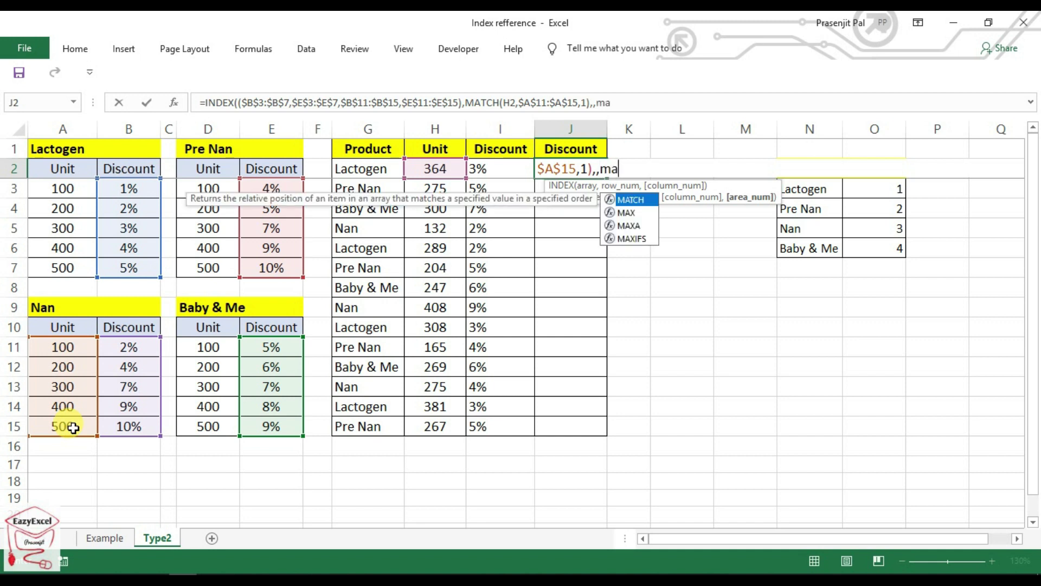
{"action": "type", "text": "tc"}
{"action": "key", "text": "Tab"}
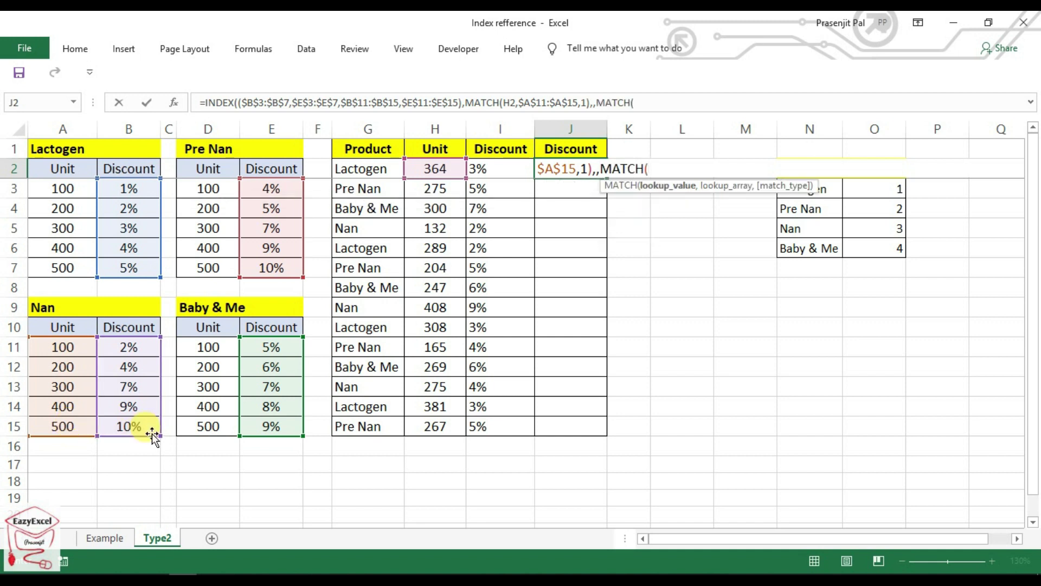
Complete the area number as MATCH(G2,$N$3:$N$6,0), close the INDEX formula and enter it
{"action": "left_click", "coordinate": [360, 170]}
{"action": "type", "text": ","}
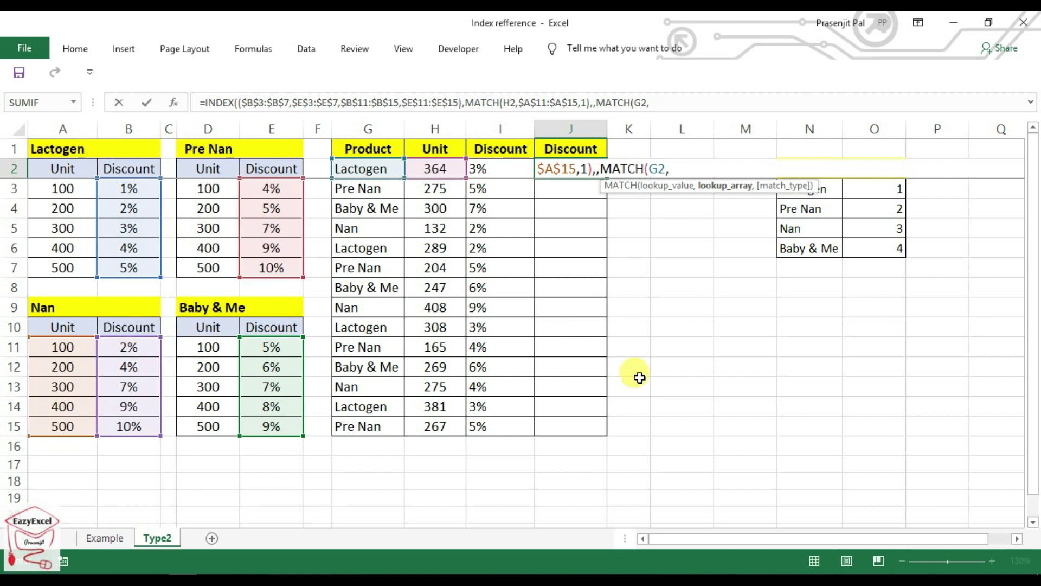
{"action": "left_click_drag", "start_coordinate": [830, 188], "coordinate": [827, 249]}
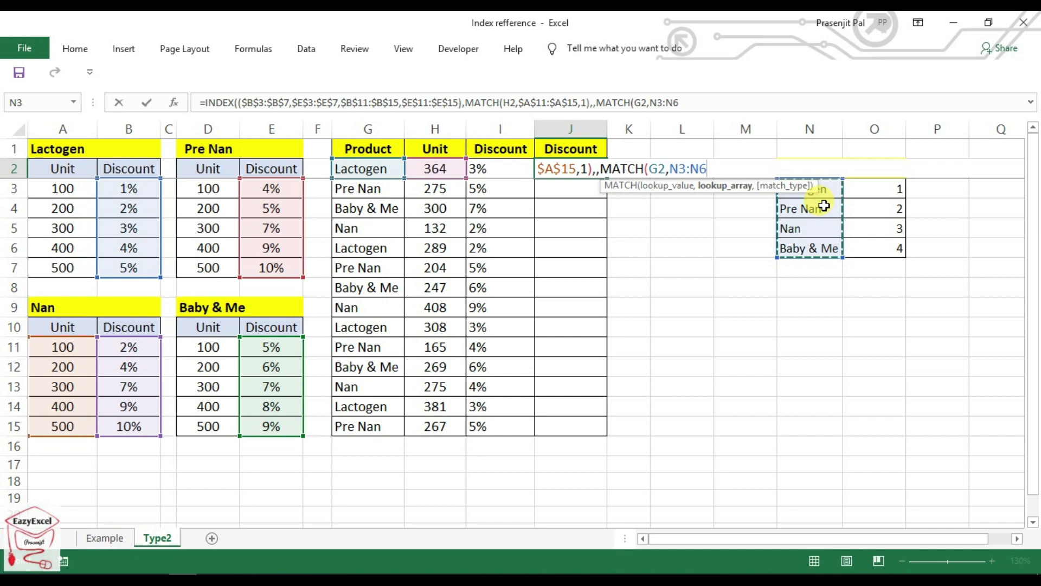
{"action": "key", "text": "F4"}
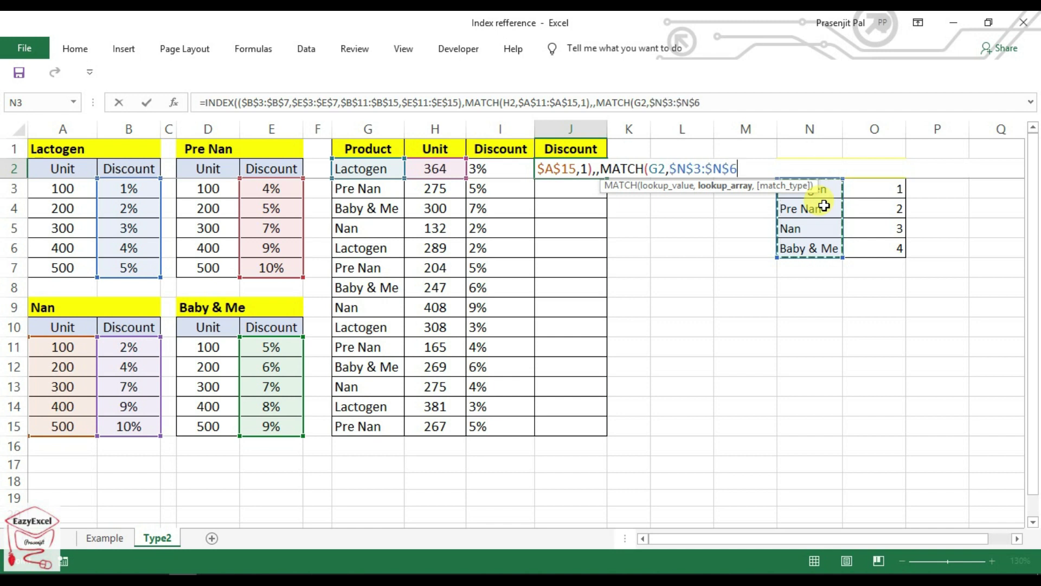
{"action": "type", "text": ","}
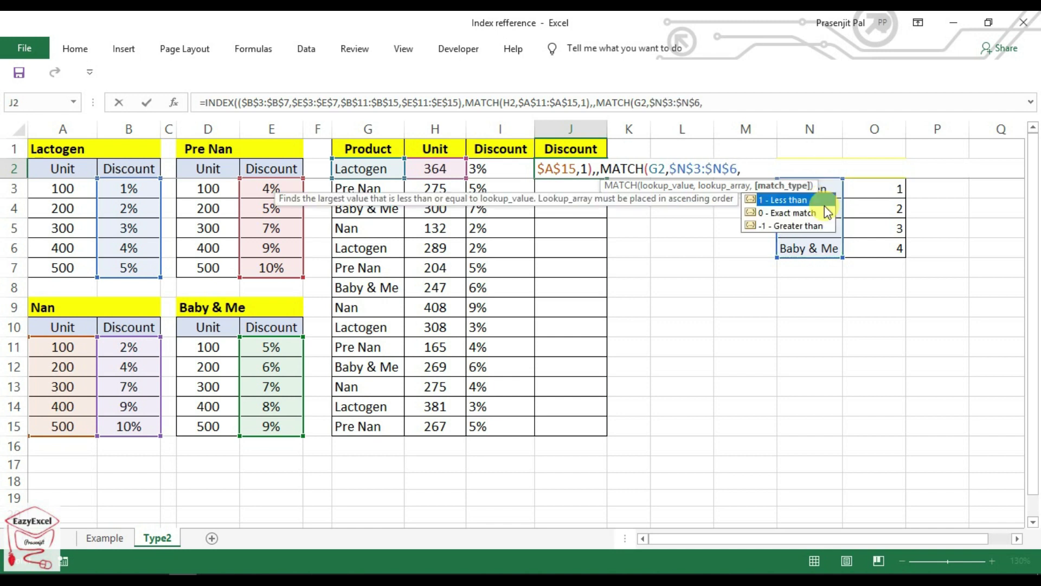
{"action": "type", "text": "0"}
{"action": "type", "text": ")"}
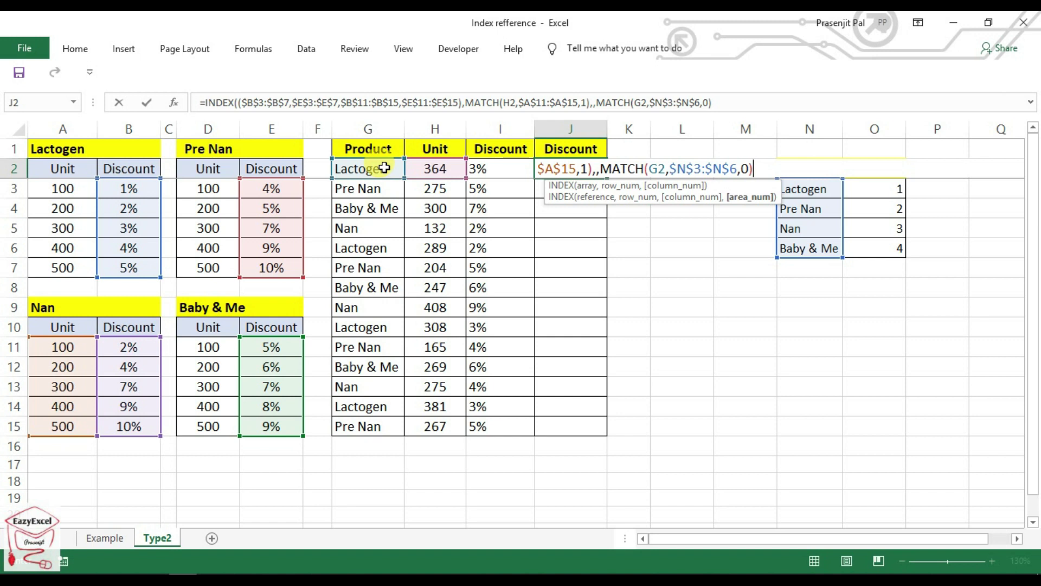
{"action": "type", "text": ")"}
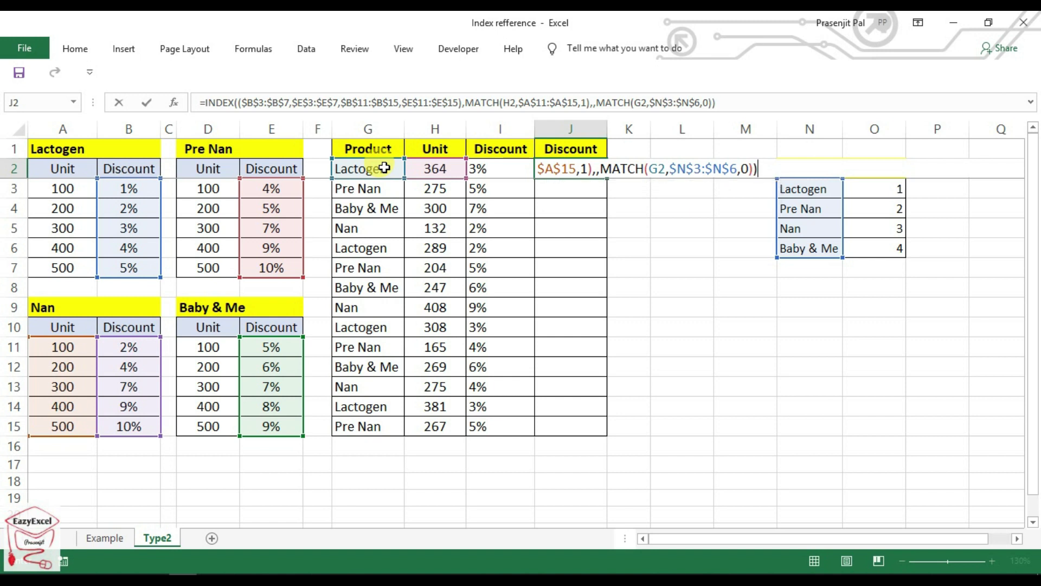
{"action": "key", "text": "Return"}
Fill the J2 formula down through J15 and compare row 9 onward against column I
{"action": "left_click", "coordinate": [567, 168]}
{"action": "left_click_drag", "start_coordinate": [607, 178], "coordinate": [567, 430]}
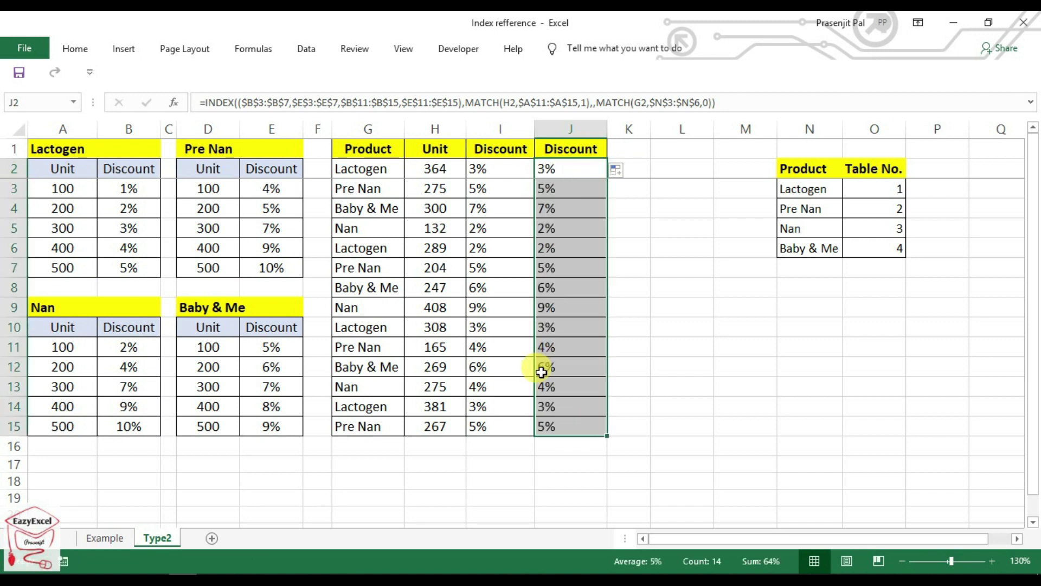
{"action": "left_click_drag", "start_coordinate": [500, 306], "coordinate": [546, 308]}
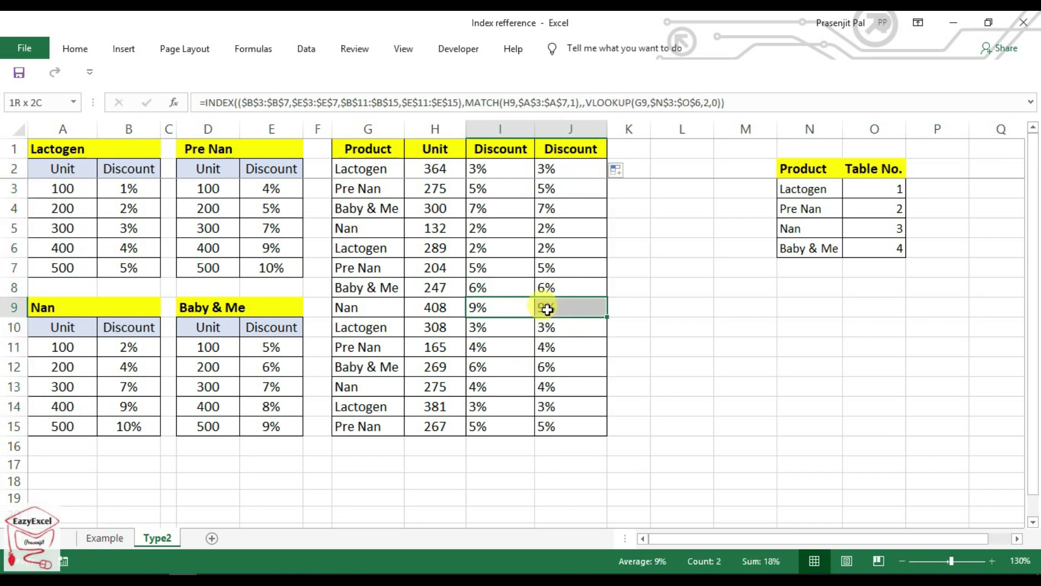
{"action": "mouse_move", "coordinate": [516, 367]}
{"action": "left_mouse_down"}
{"action": "mouse_move", "coordinate": [545, 369]}
{"action": "mouse_move", "coordinate": [569, 391]}
{"action": "left_mouse_up"}
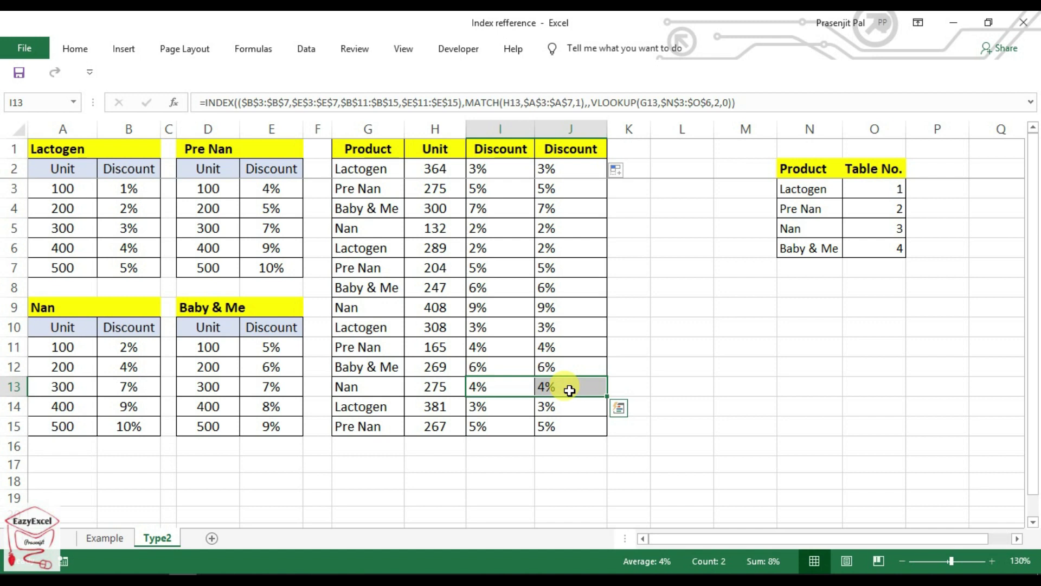
Inspect J12's formula and verify its result against the 4% discount in B12
{"action": "left_click", "coordinate": [570, 367]}
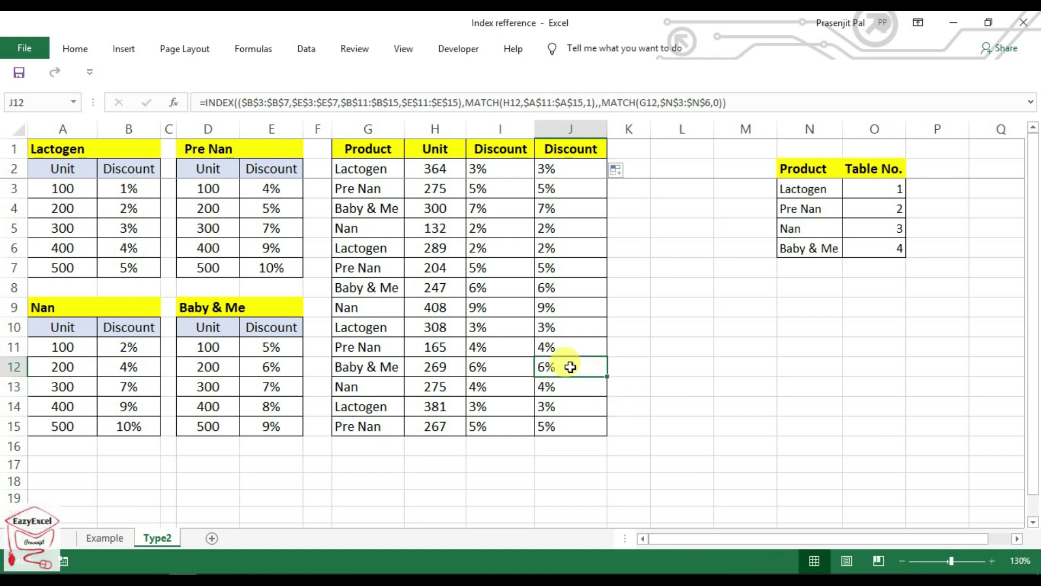
{"action": "left_click", "coordinate": [153, 210]}
{"action": "left_click", "coordinate": [190, 216]}
{"action": "left_click", "coordinate": [207, 386]}
{"action": "left_click", "coordinate": [136, 374]}
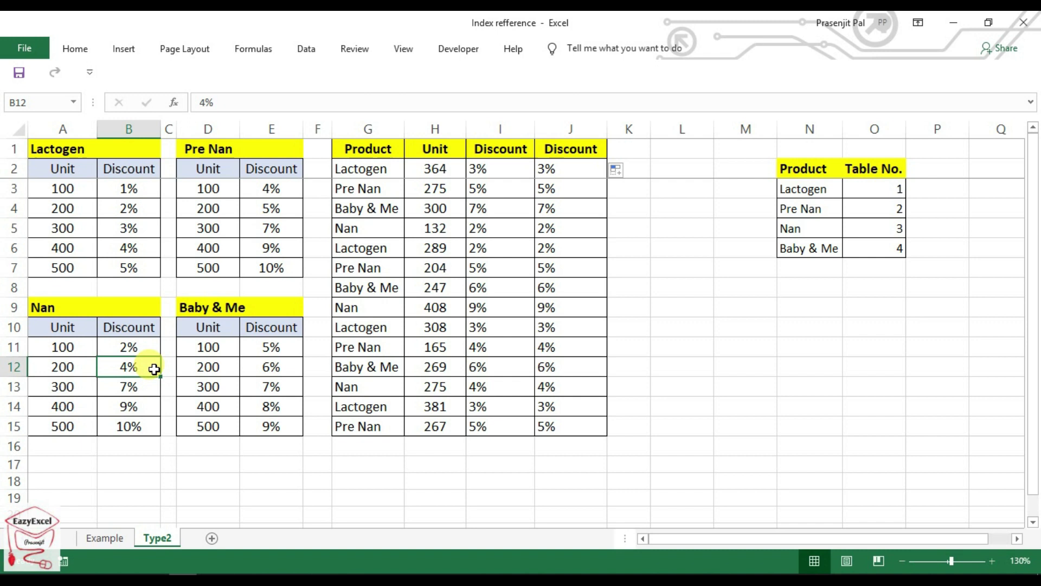